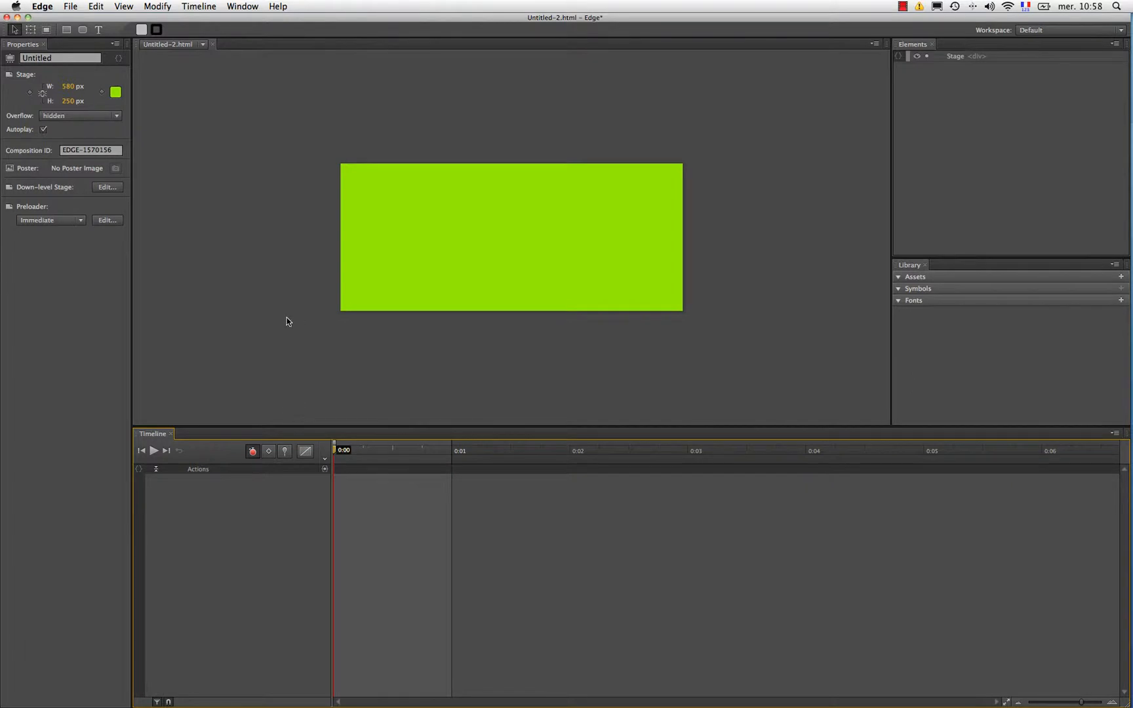
# Step: Add a text box about 439 by 86 px on the green stage reading "edge a considérablement changé son interface"
pyautogui.click(98, 29)
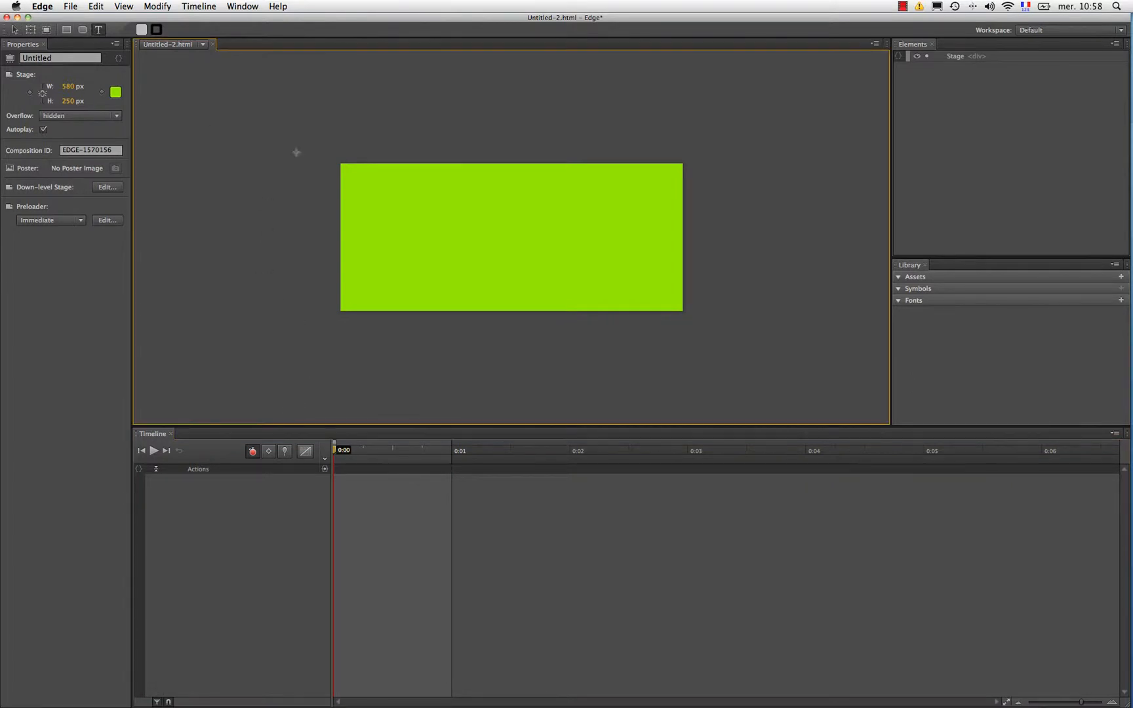
pyautogui.click(374, 210)
pyautogui.moveTo(374, 211); pyautogui.dragTo(634, 262)
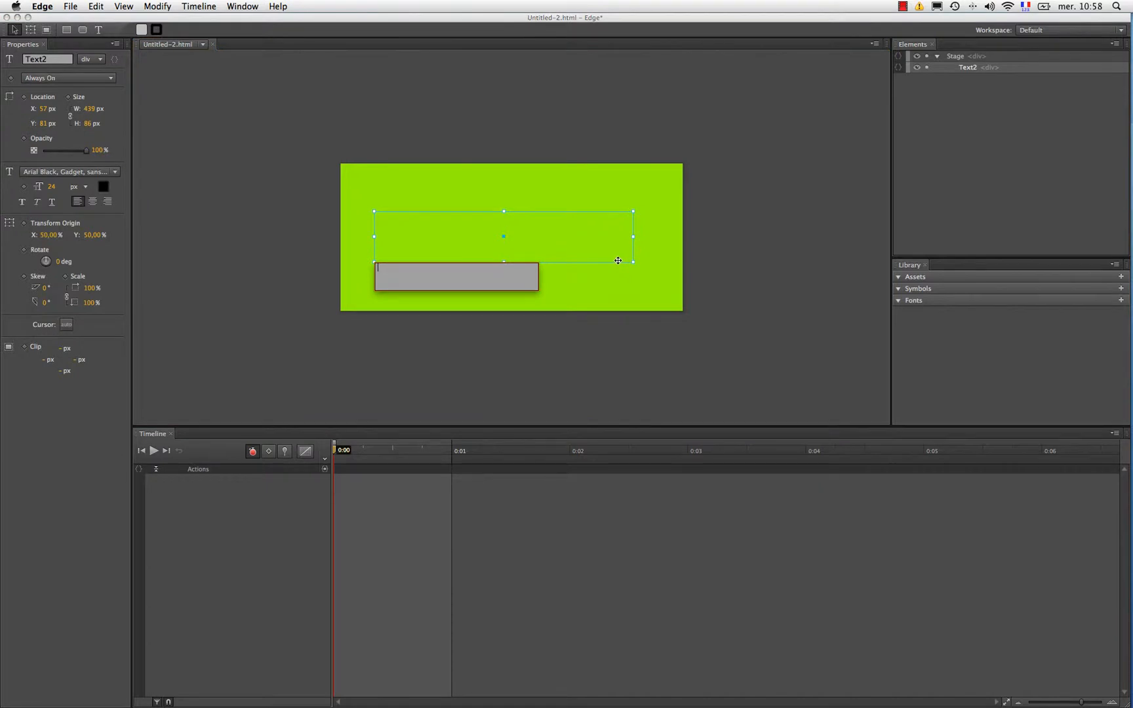
pyautogui.write('edge a consi')
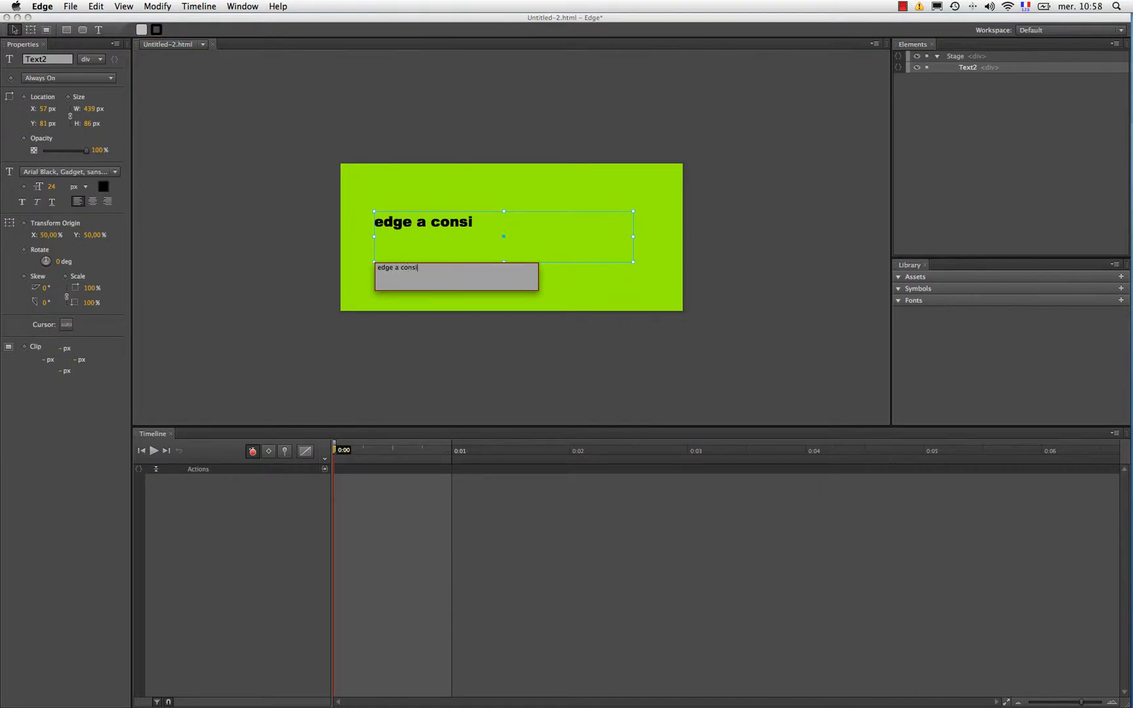
pyautogui.write('dérablemen')
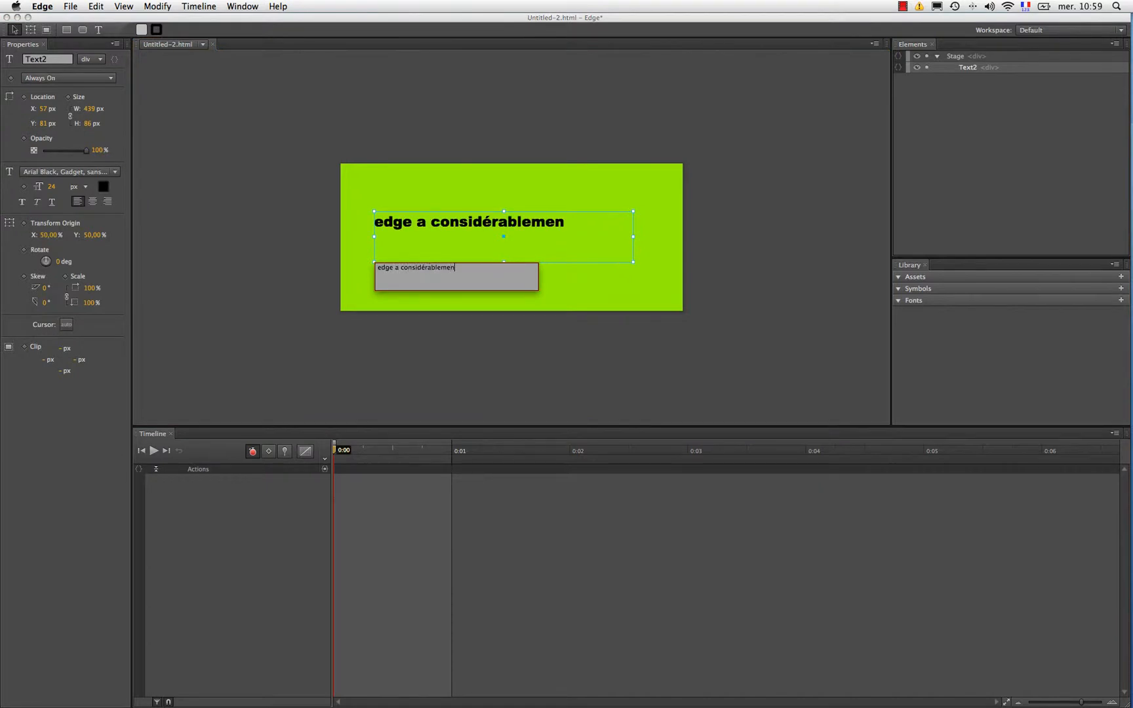
pyautogui.write('t changé son inter')
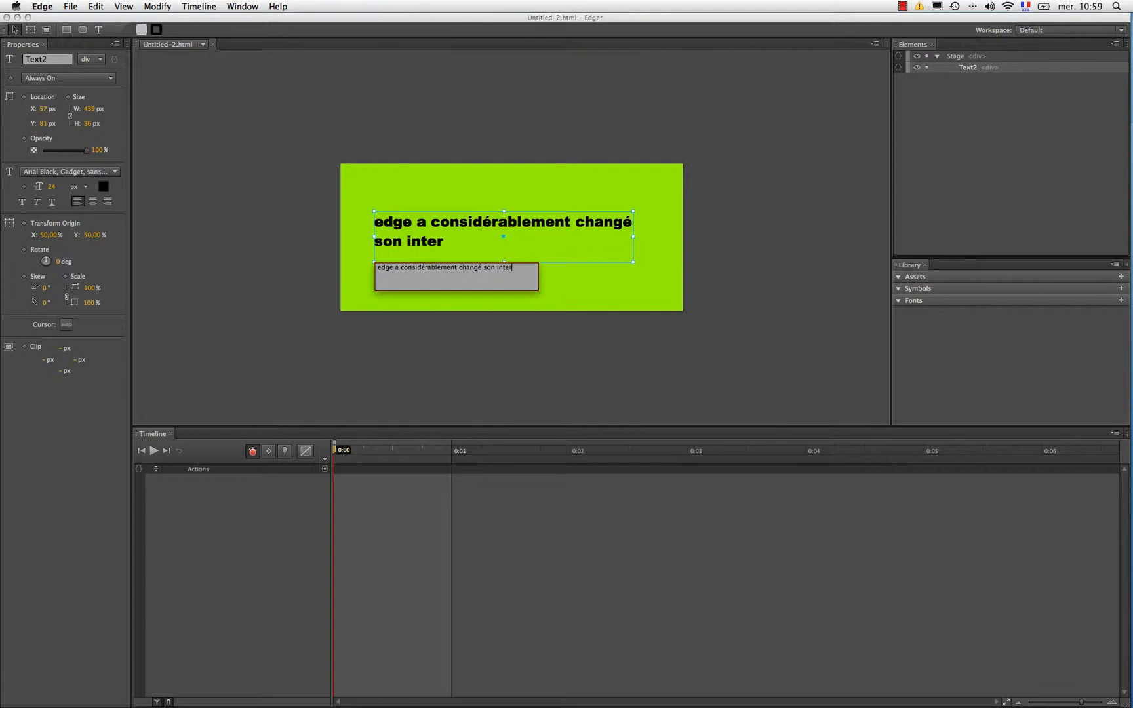
pyautogui.write('face')
# Step: Widen the text box on both sides to about 527 px and centre-align its text
pyautogui.moveTo(634, 237); pyautogui.dragTo(662, 237)
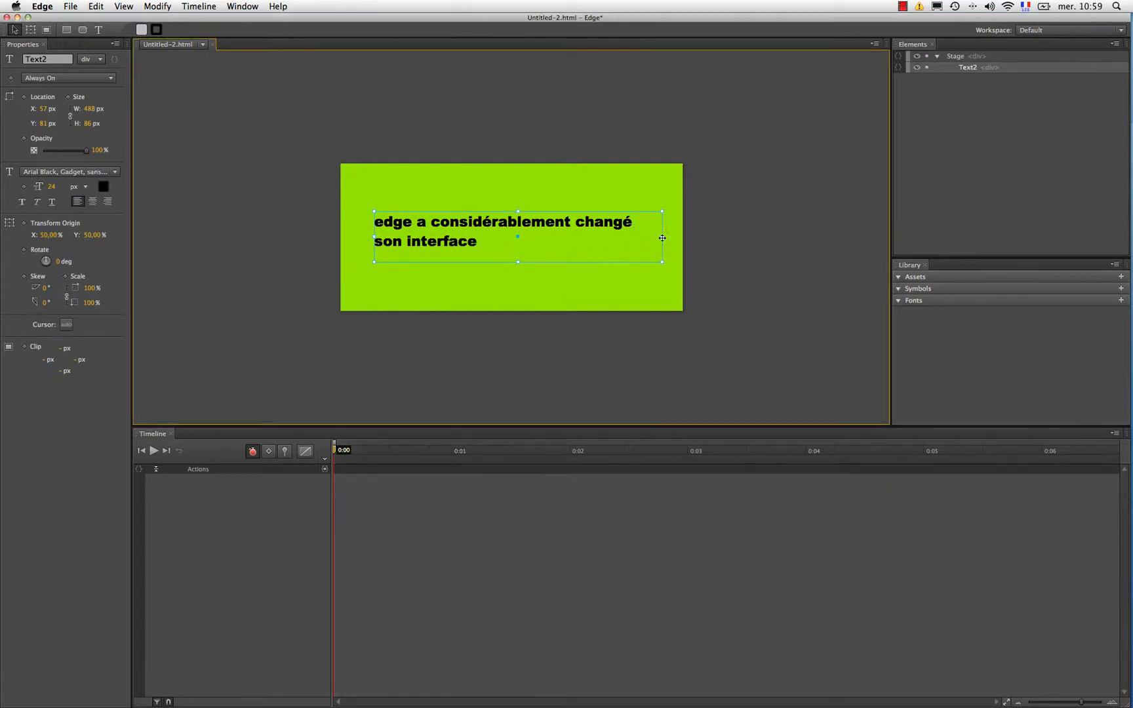
pyautogui.moveTo(372, 240); pyautogui.dragTo(349, 241)
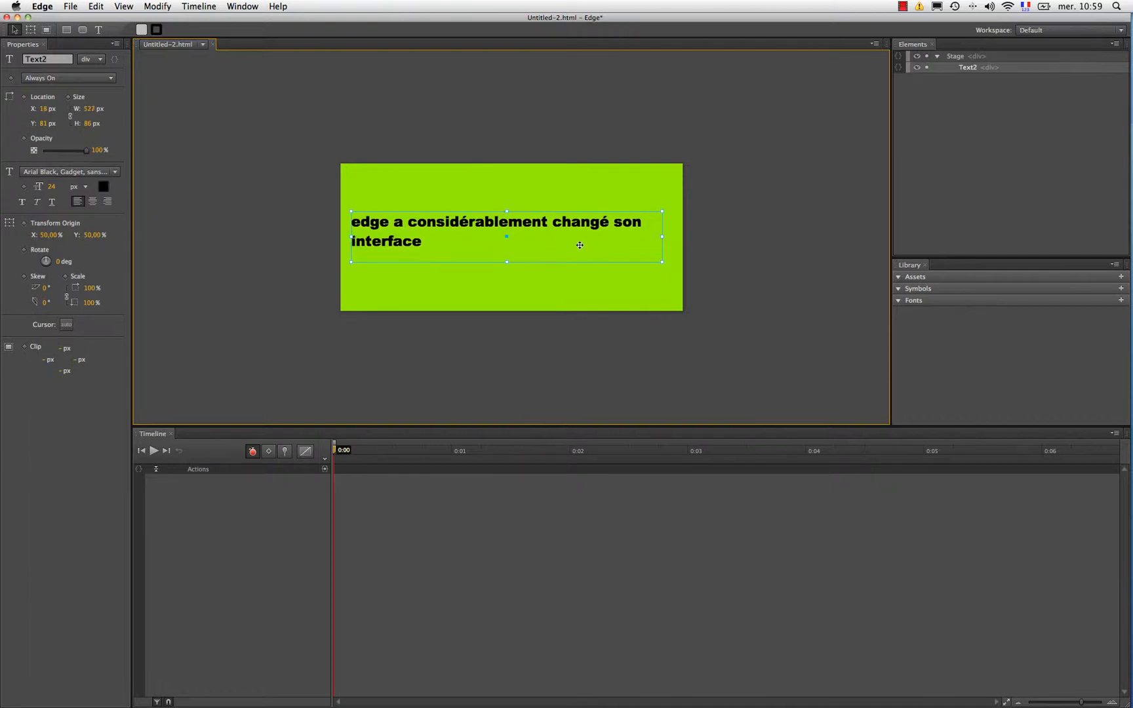
pyautogui.click(93, 201)
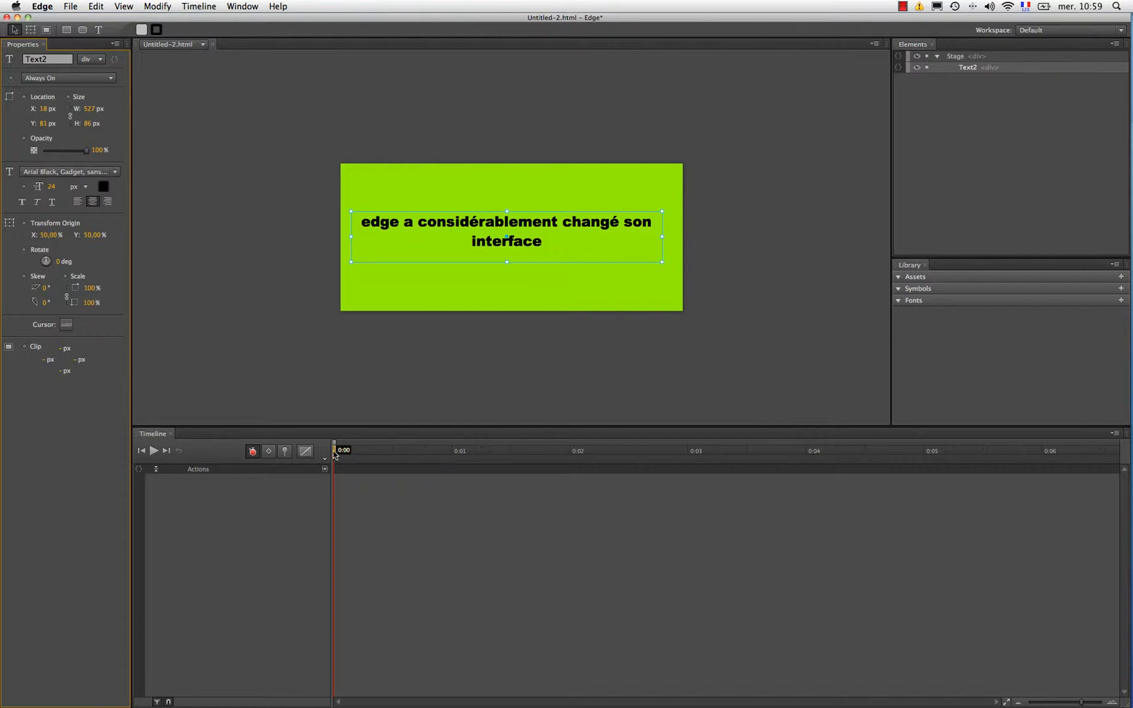
# Step: Pin the timeline at 0:00 and animate the text's scale to 406% at 0:02
pyautogui.click(283, 452)
pyautogui.click(335, 455)
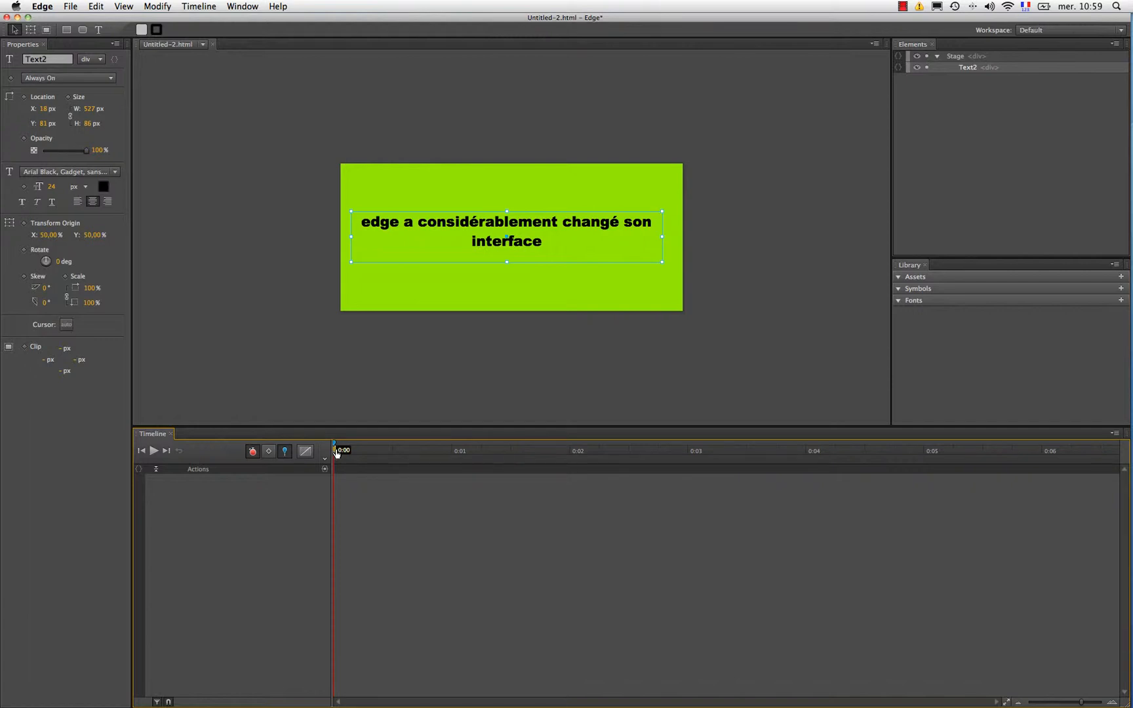
pyautogui.moveTo(333, 455); pyautogui.dragTo(573, 457)
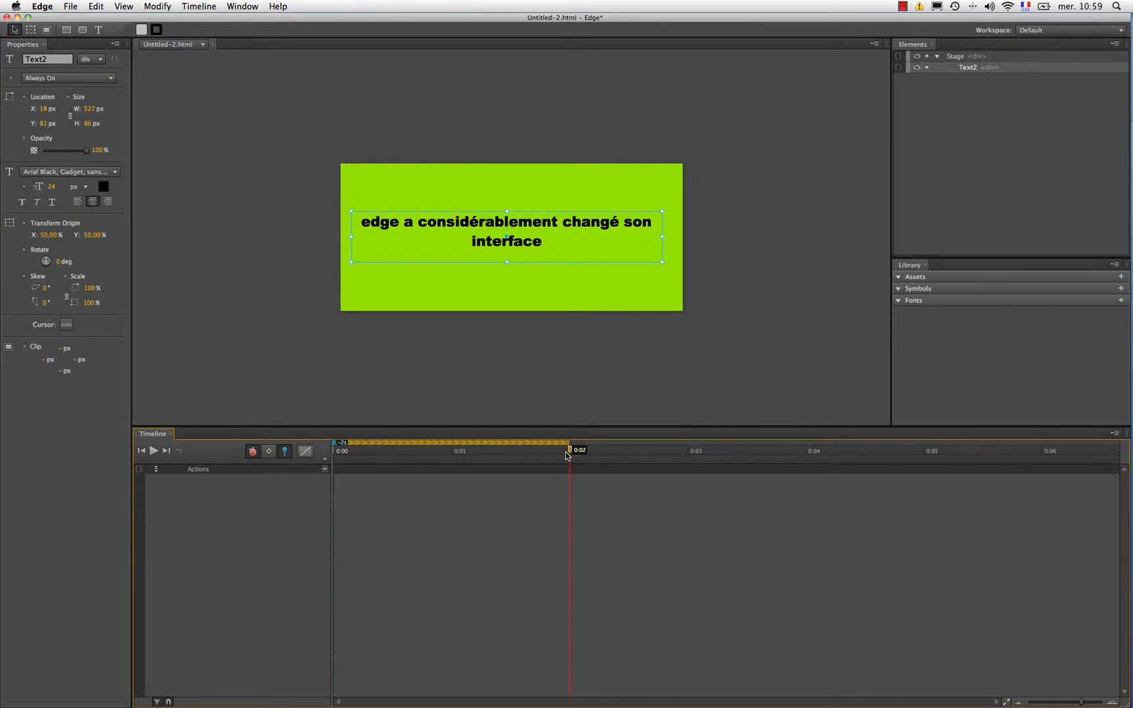
pyautogui.click(65, 276)
pyautogui.moveTo(90, 288); pyautogui.dragTo(275, 292)
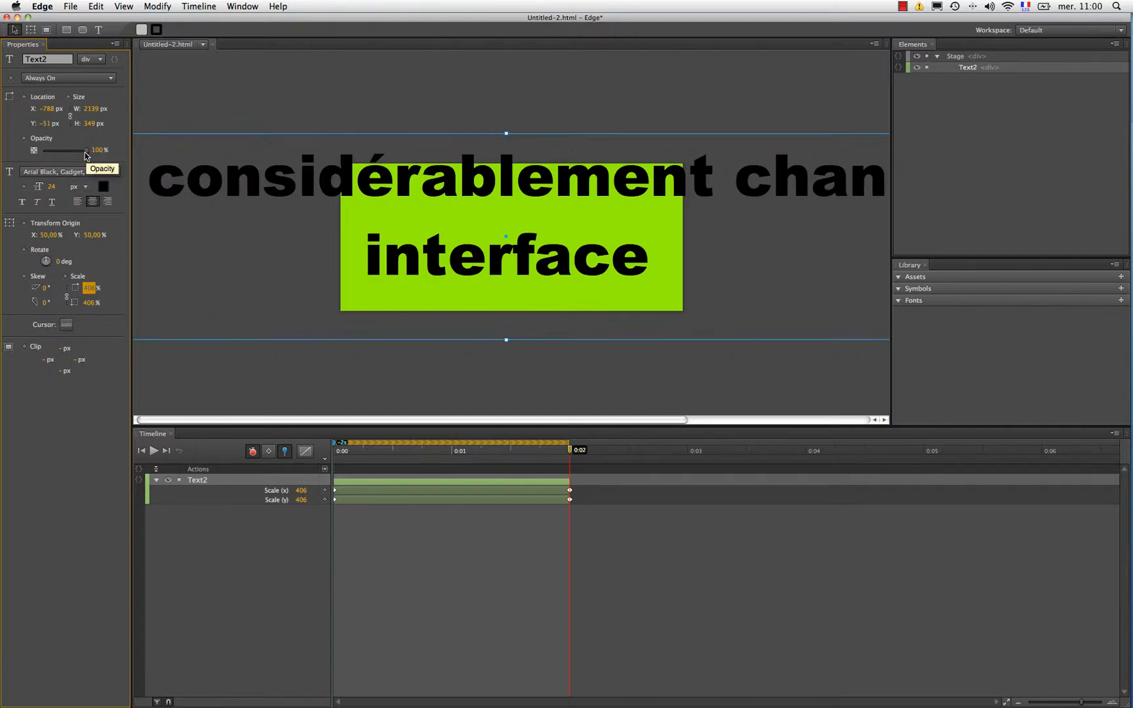
# Step: Animate the text's opacity to 0% at 0:02 and play the animation from the start
pyautogui.click(25, 139)
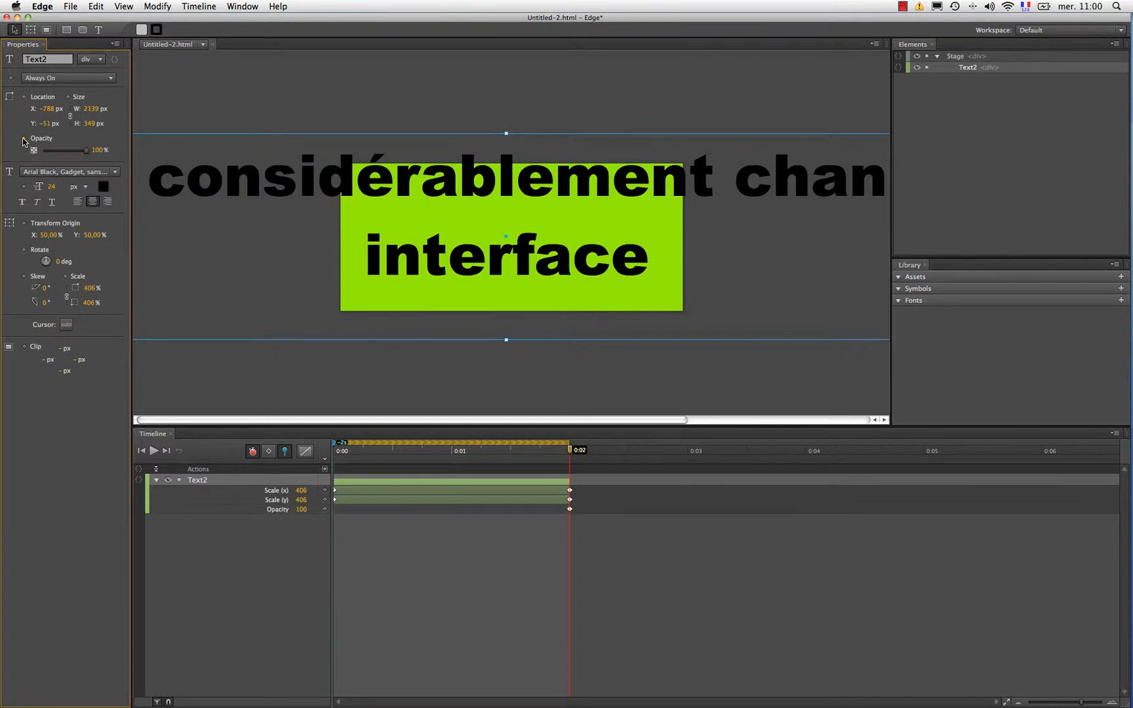
pyautogui.moveTo(86, 151); pyautogui.dragTo(8, 153)
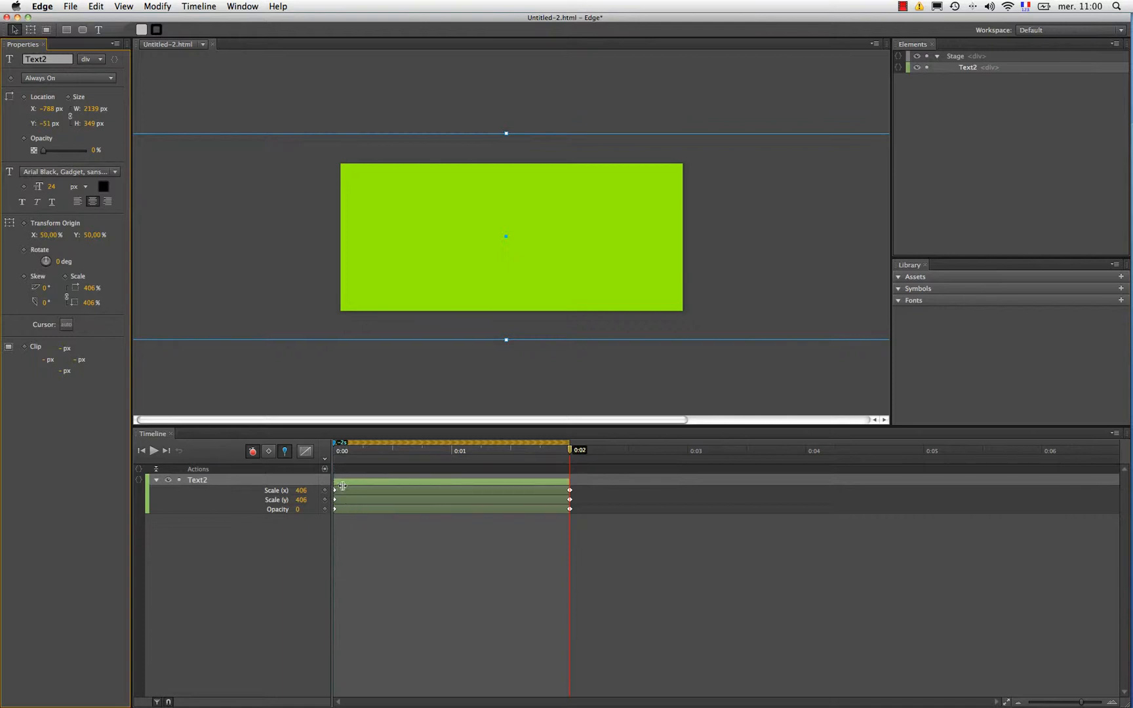
pyautogui.moveTo(570, 451); pyautogui.dragTo(330, 455)
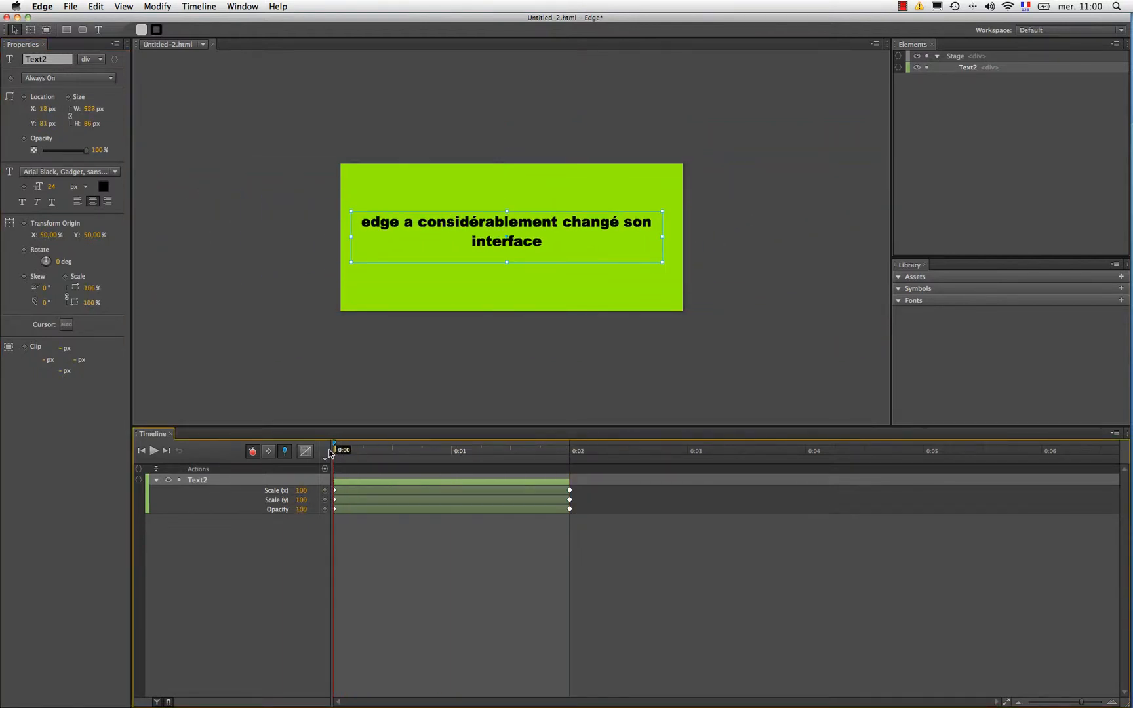
pyautogui.click(151, 453)
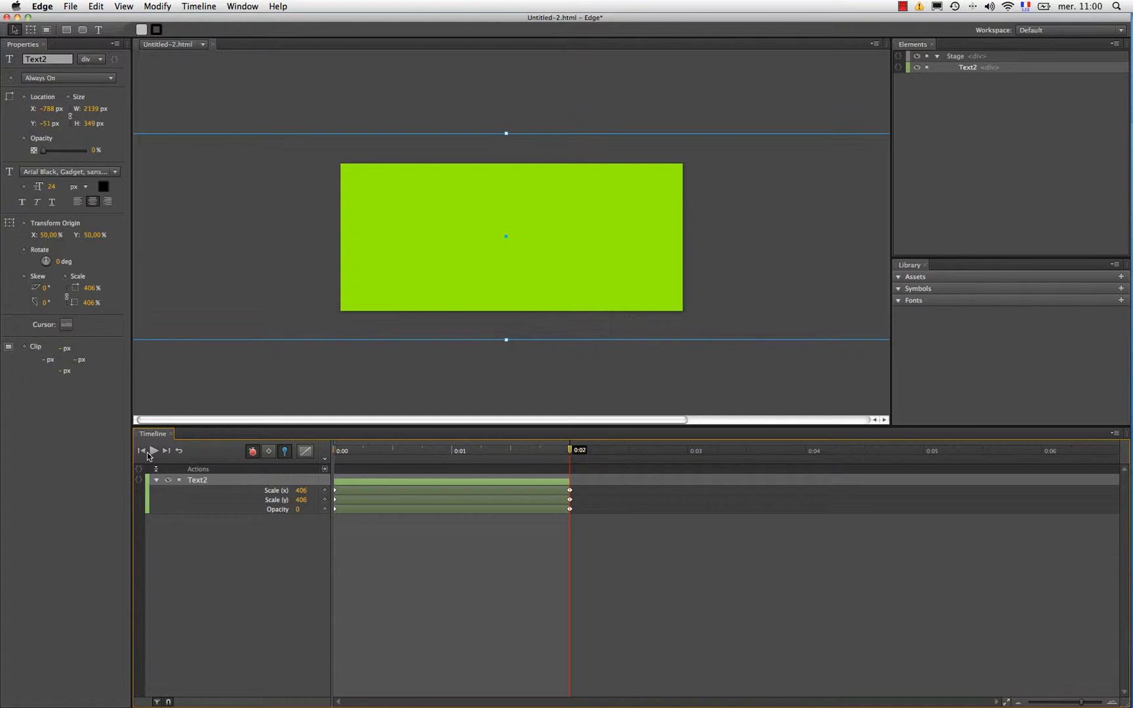
# Step: Shift the text's scale and opacity animation so it runs from 0:02 to 0:04, and return the playhead to 0:00
pyautogui.click(382, 485)
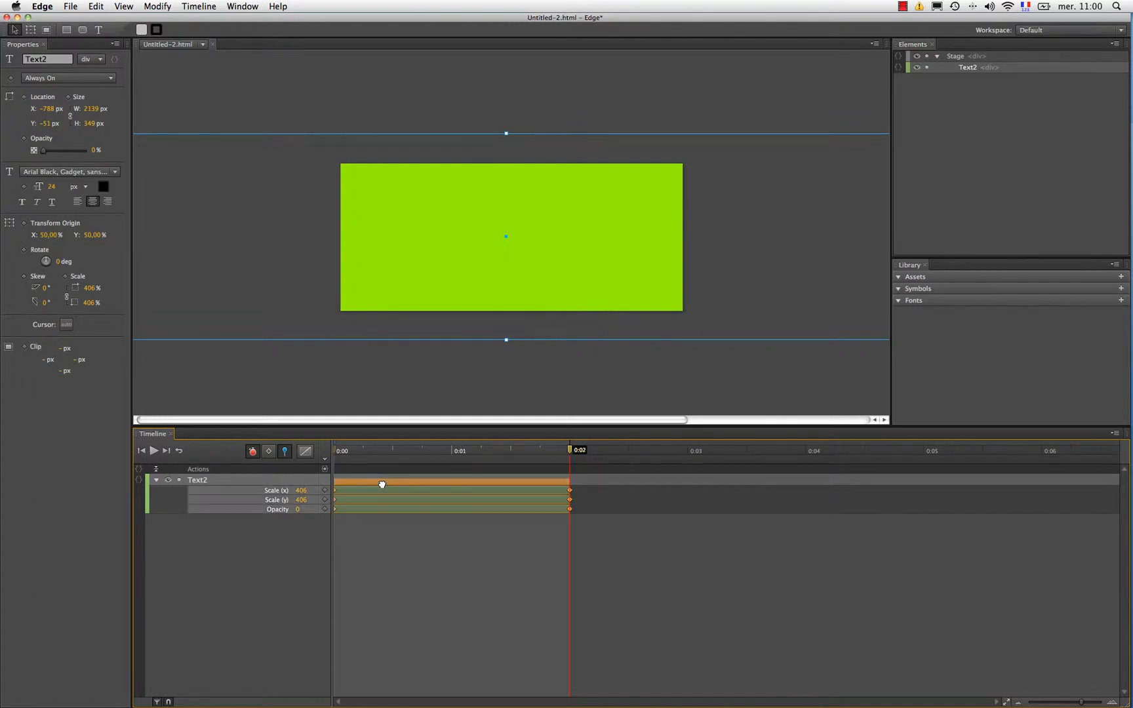
pyautogui.moveTo(382, 485); pyautogui.dragTo(613, 485)
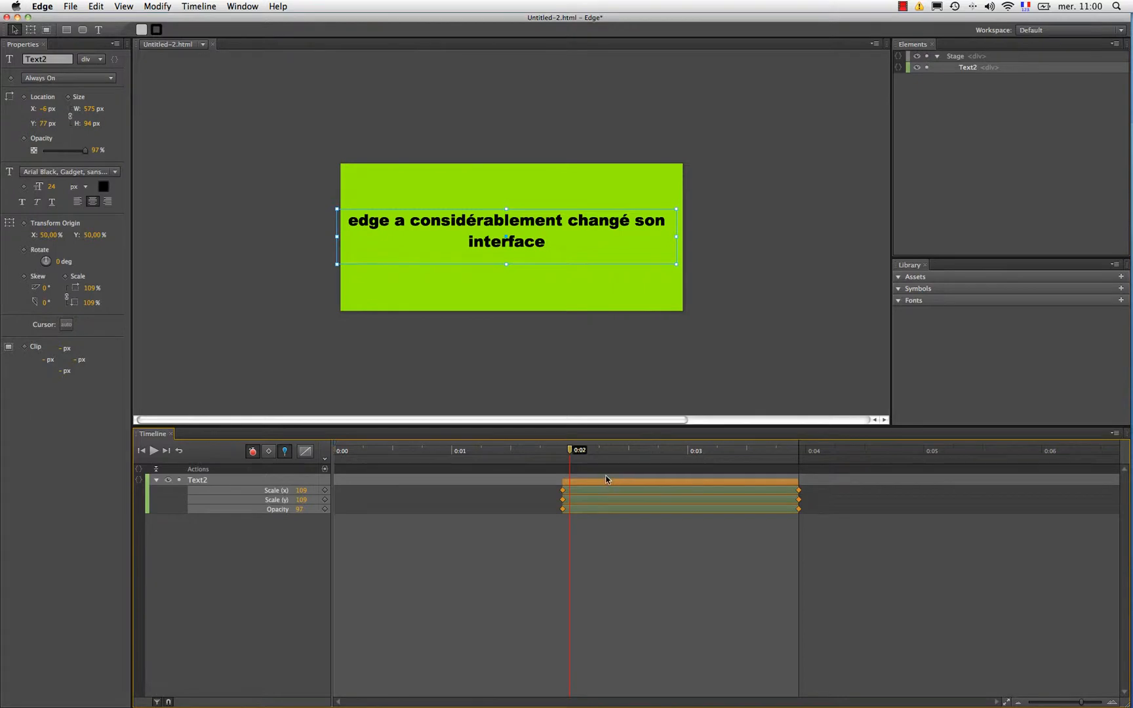
pyautogui.moveTo(607, 481); pyautogui.dragTo(335, 457)
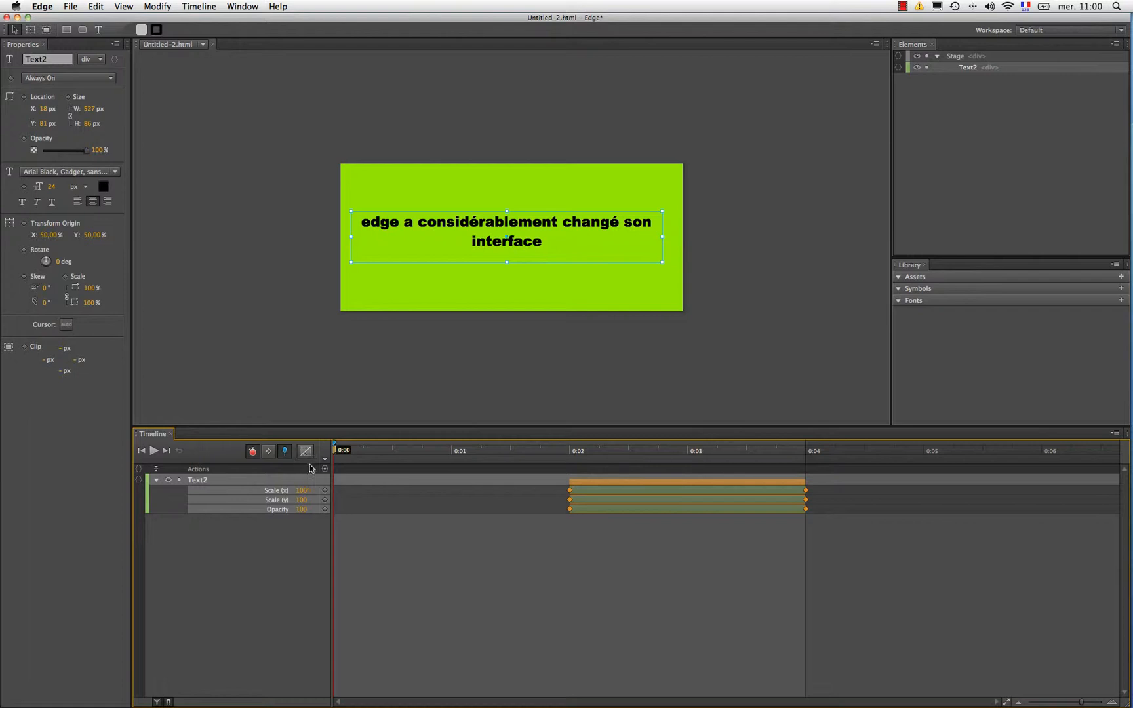
# Step: Create a clip animation from 0:00 to 0:01 that reveals the text downward from its top edge, and move the playhead to 0:01
pyautogui.moveTo(334, 456)
pyautogui.mouseDown()
pyautogui.moveTo(344, 454)
pyautogui.moveTo(335, 453)
pyautogui.mouseUp()
pyautogui.moveTo(334, 452); pyautogui.dragTo(451, 458)
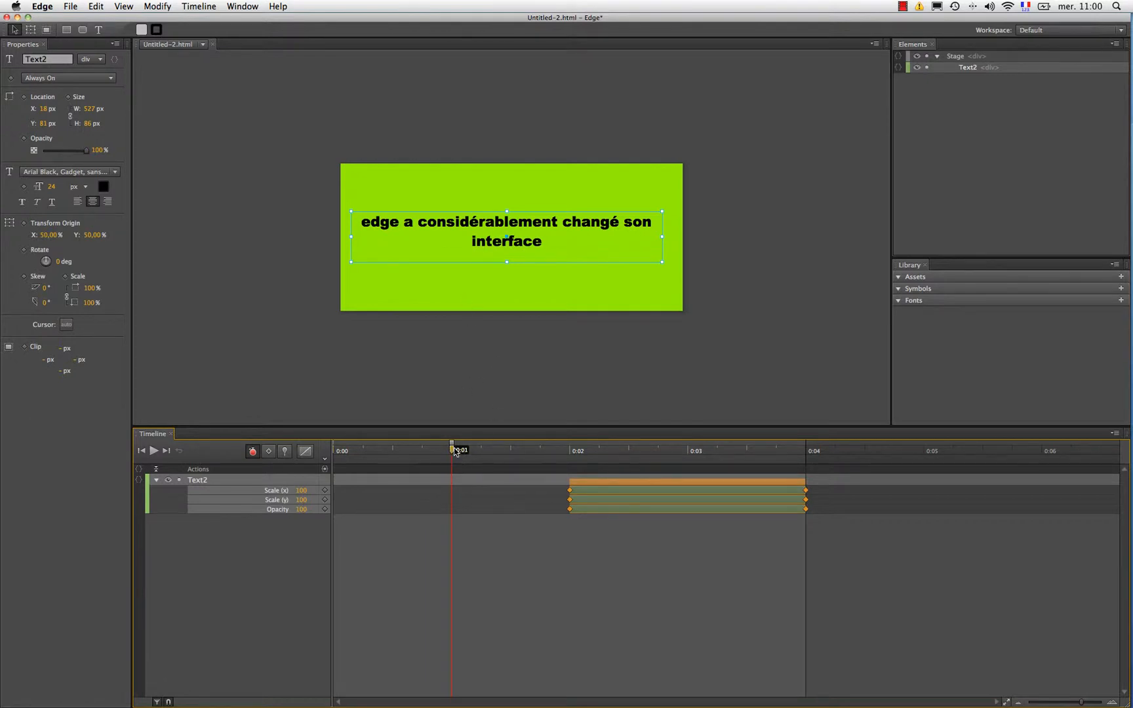
pyautogui.press('p')
pyautogui.moveTo(452, 454); pyautogui.dragTo(340, 455)
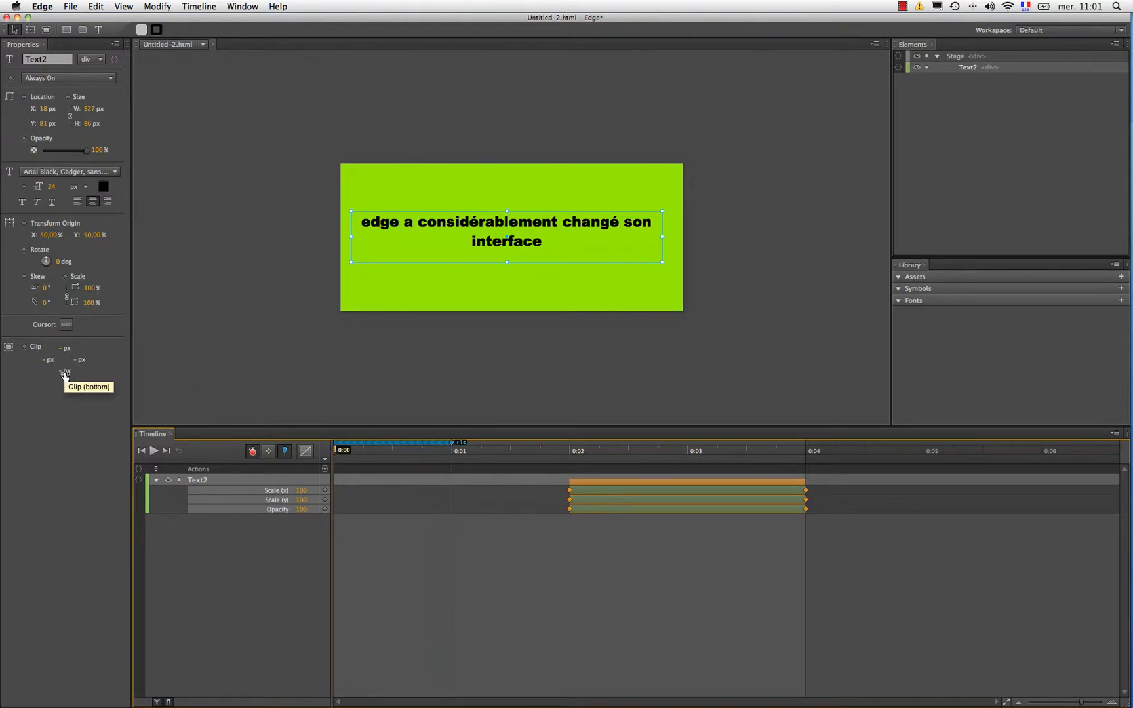
pyautogui.moveTo(65, 371); pyautogui.dragTo(57, 415)
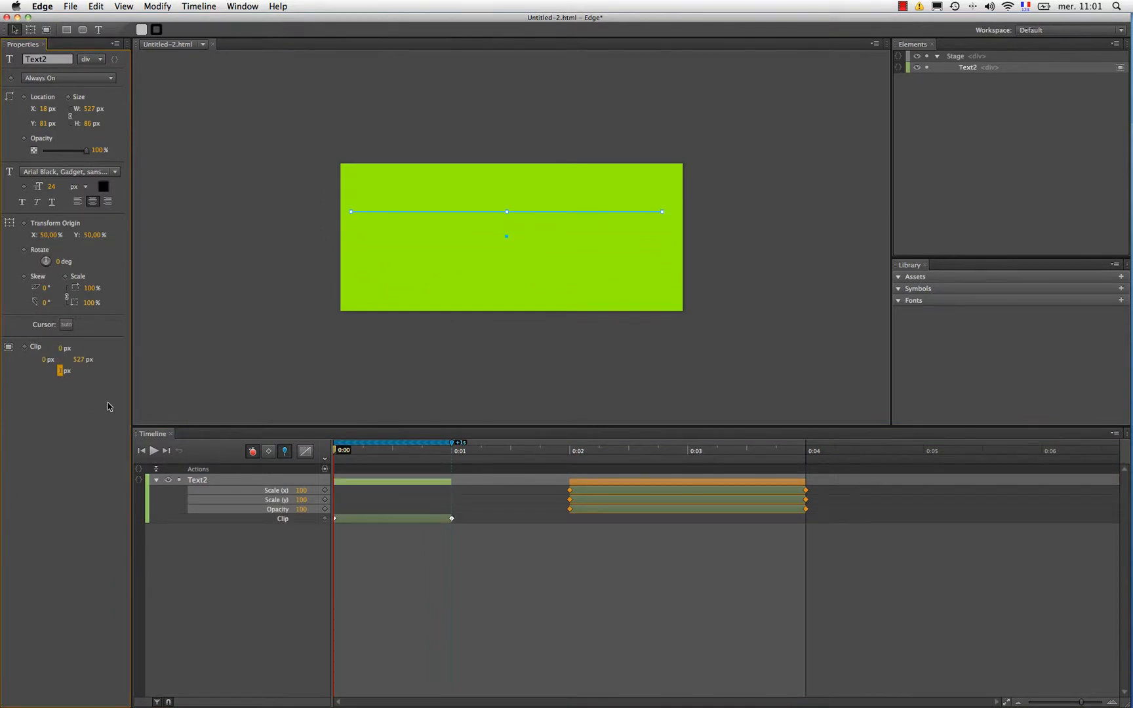
pyautogui.moveTo(336, 453); pyautogui.dragTo(451, 457)
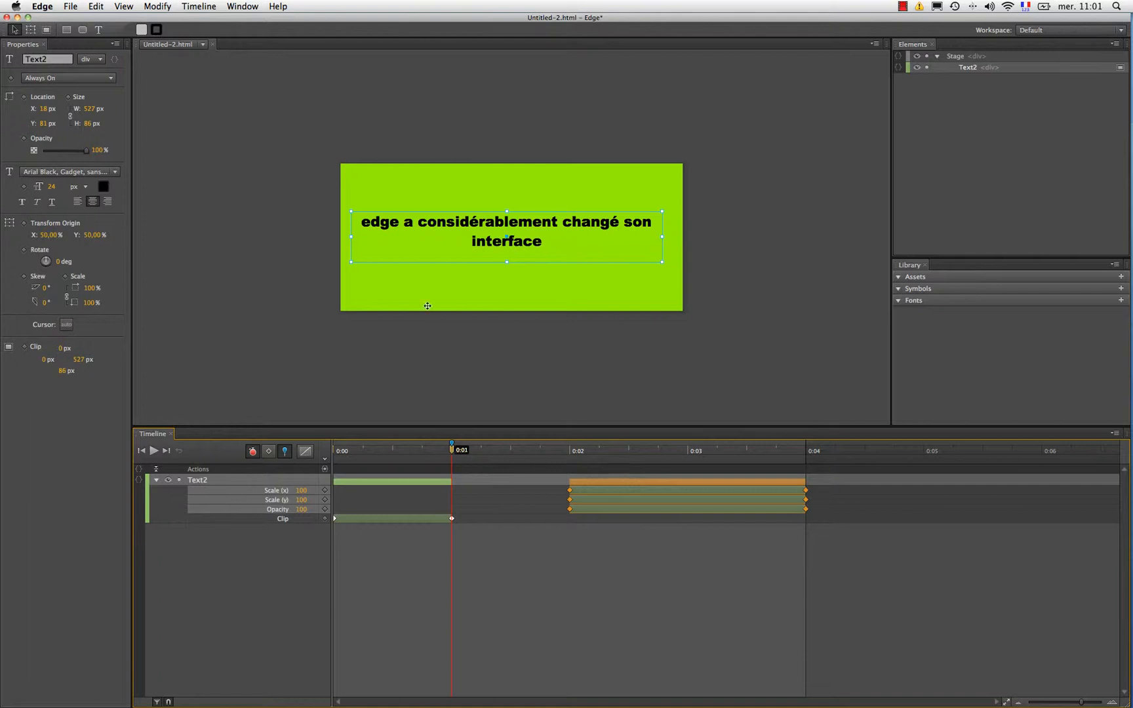
# Step: Preview the composition in the browser and return to Edge
pyautogui.click(69, 7)
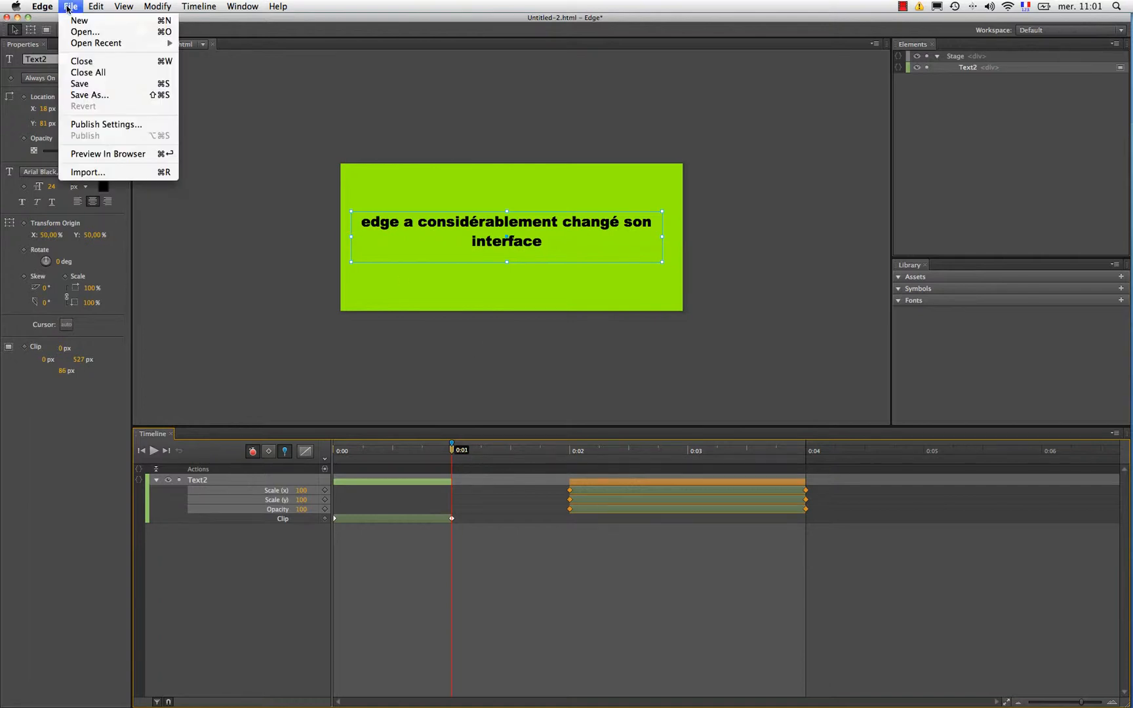
pyautogui.click(92, 154)
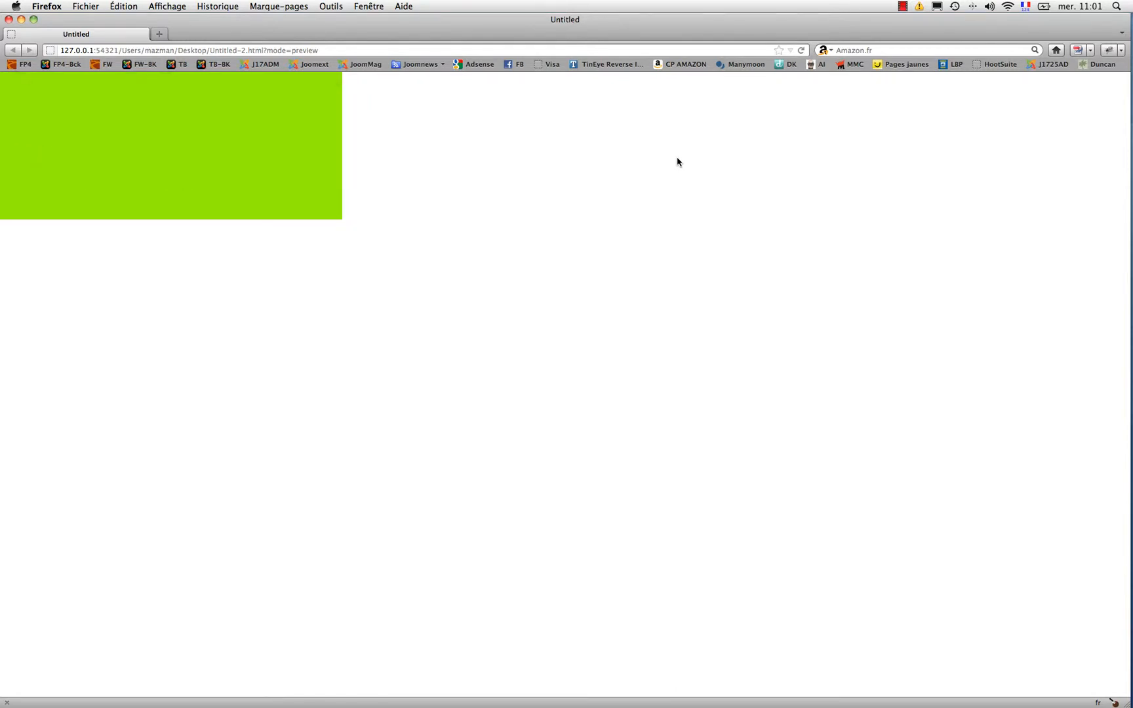
pyautogui.press('super+Tab')
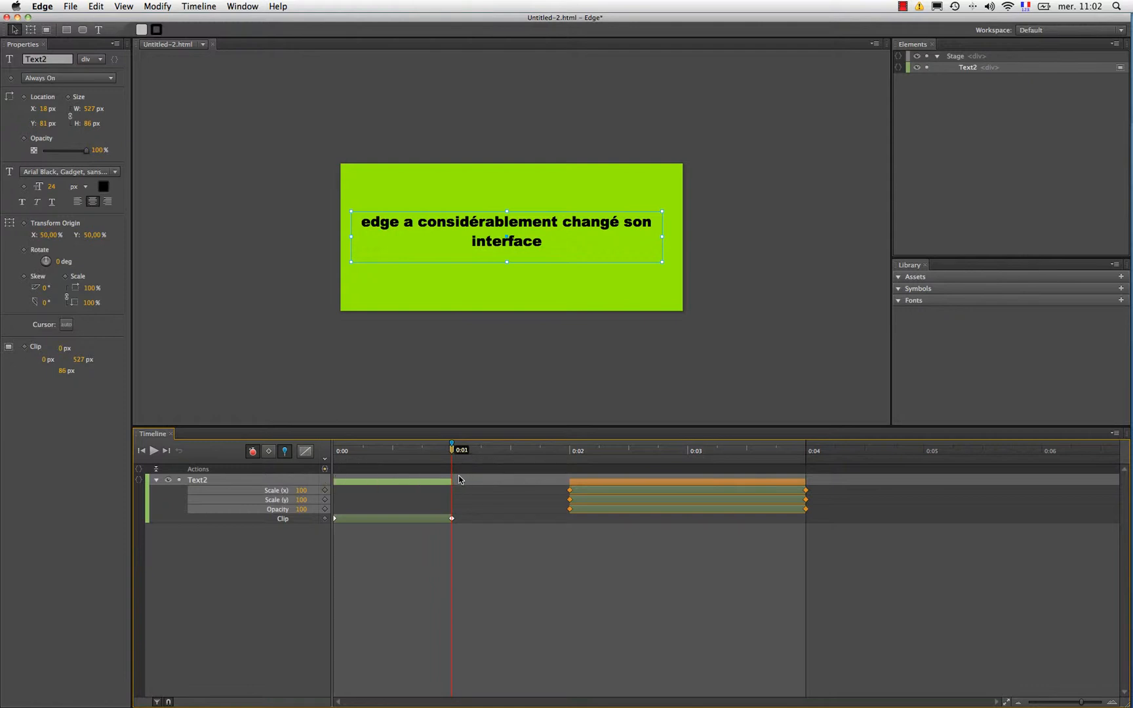
# Step: Add a timeline trigger at 0:01 that stops playback, replacing the placeholder comment with the Stop code
pyautogui.click(324, 470)
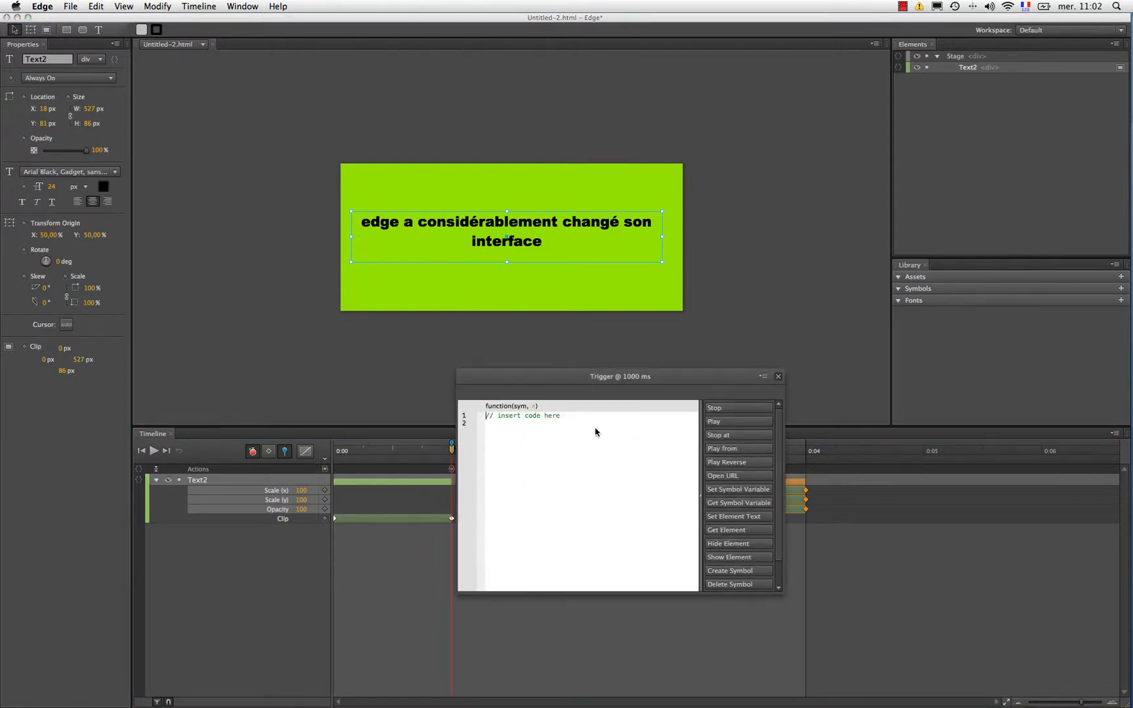
pyautogui.moveTo(597, 420); pyautogui.dragTo(454, 418)
pyautogui.press('BackSpace')
pyautogui.click(724, 409)
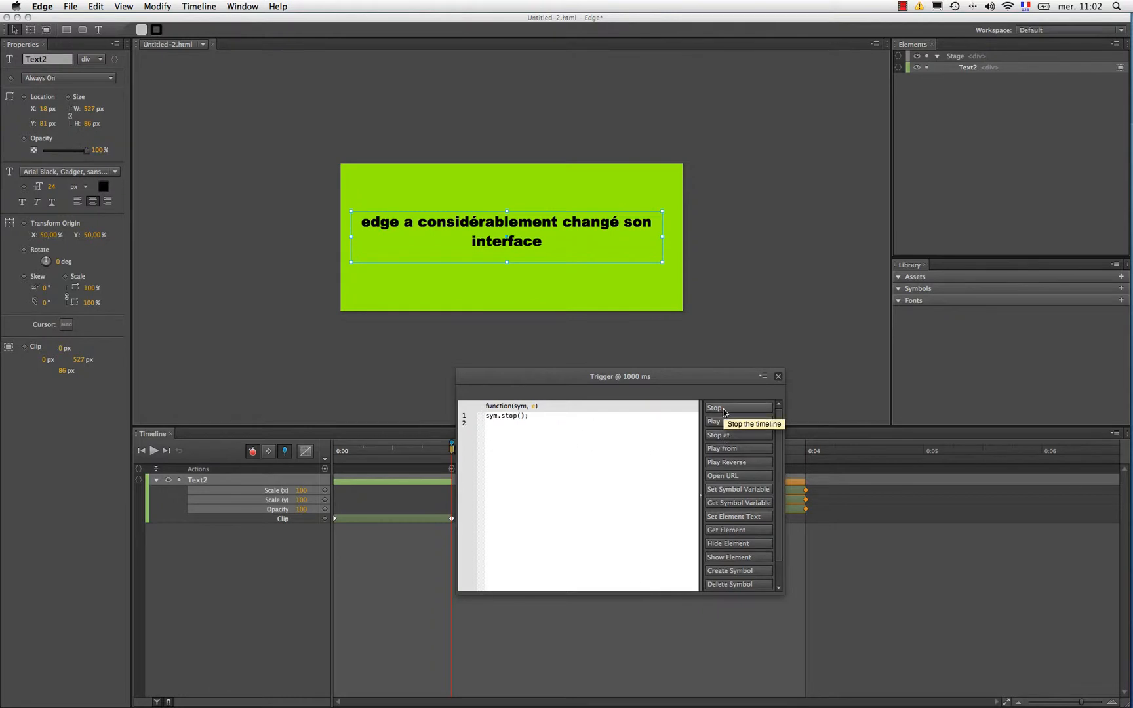
pyautogui.click(778, 377)
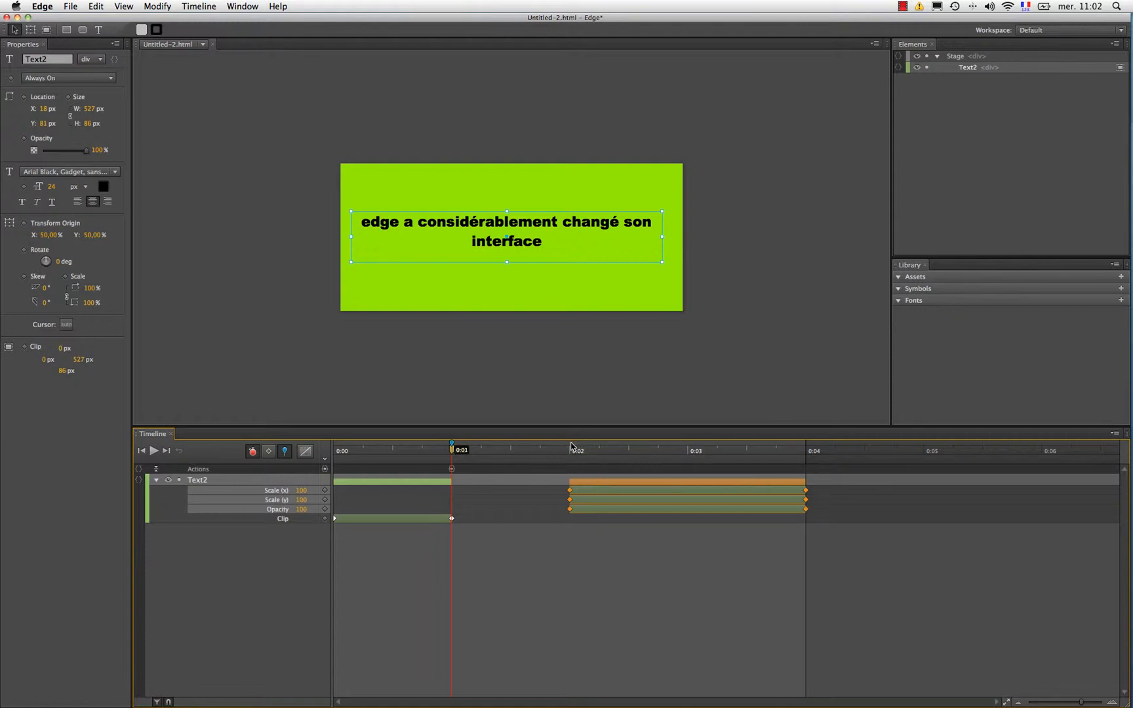
# Step: Set the text element's mouse cursor to pointer
pyautogui.click(545, 226)
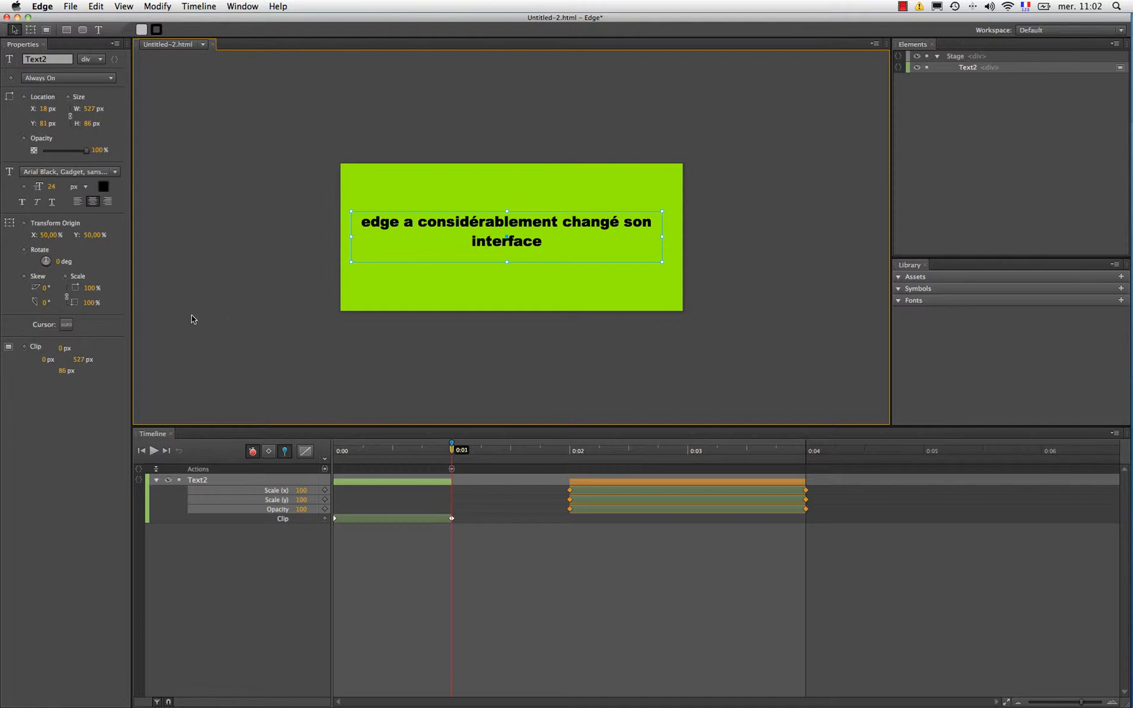
pyautogui.click(67, 326)
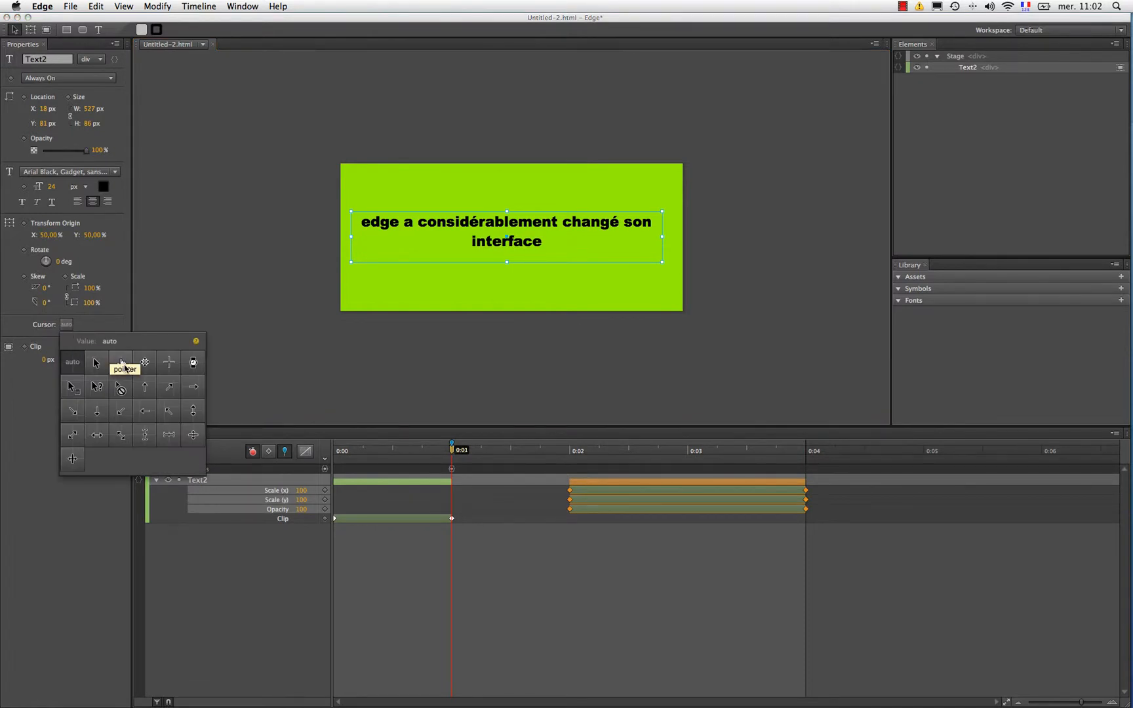
pyautogui.click(124, 364)
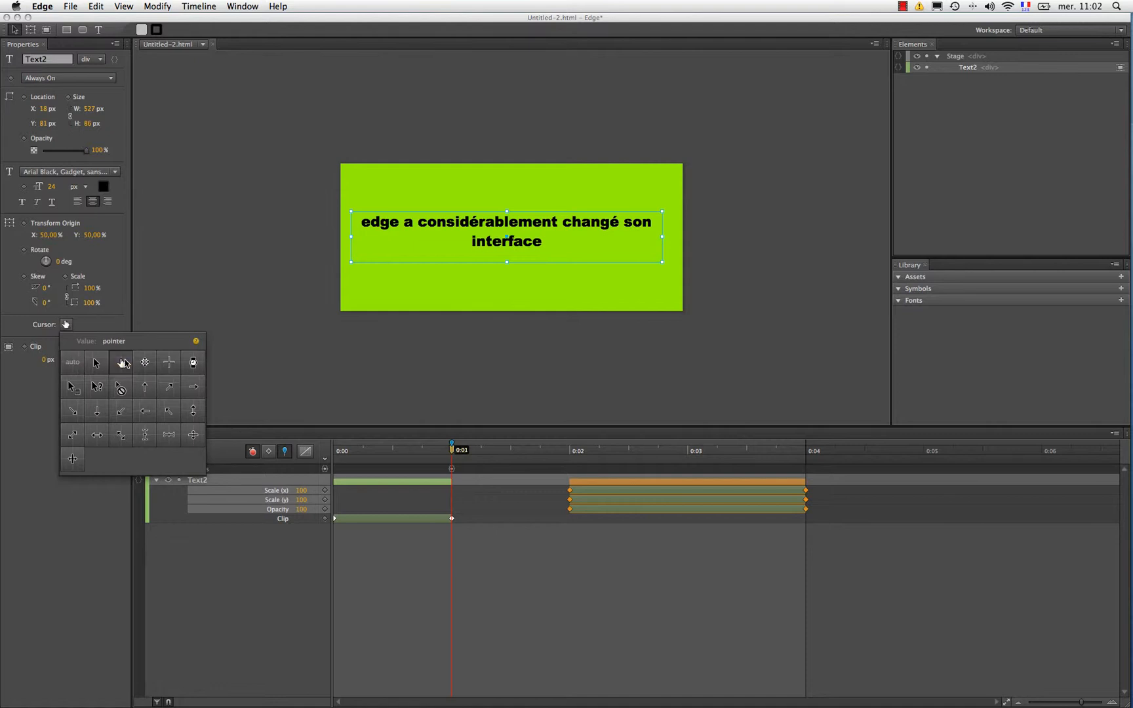
pyautogui.click(589, 240)
# Step: Add a click action to the text with the Play code and the value 2000, removing the placeholder comment
pyautogui.rightClick(533, 243)
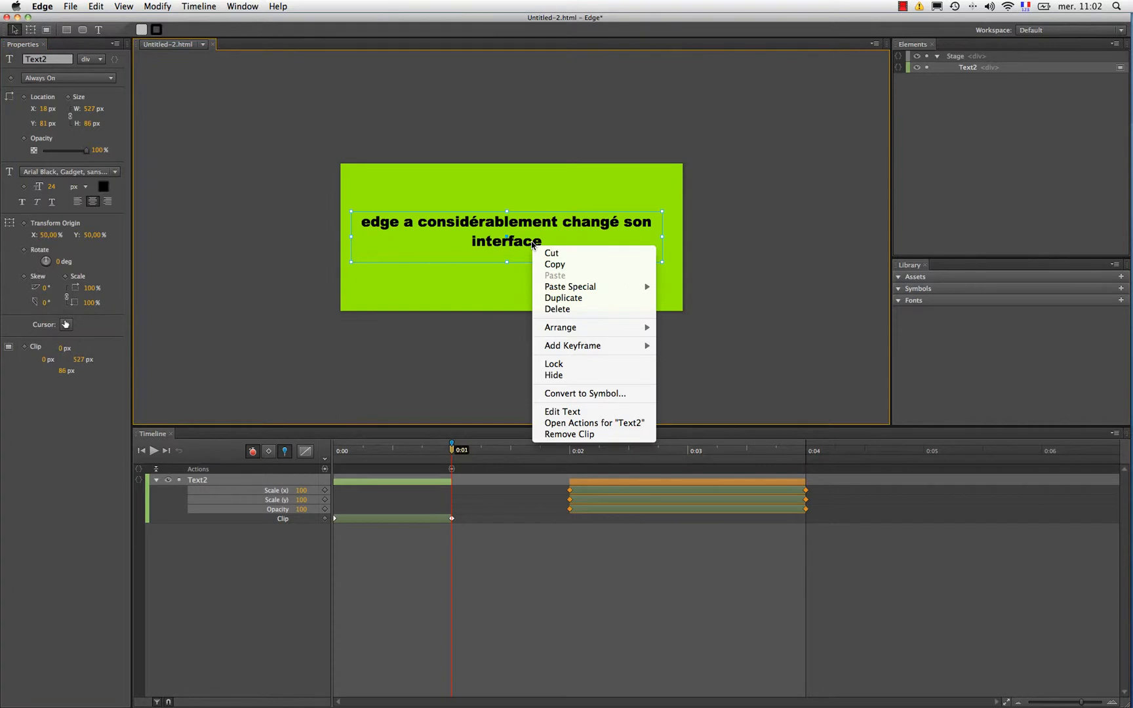
pyautogui.click(615, 423)
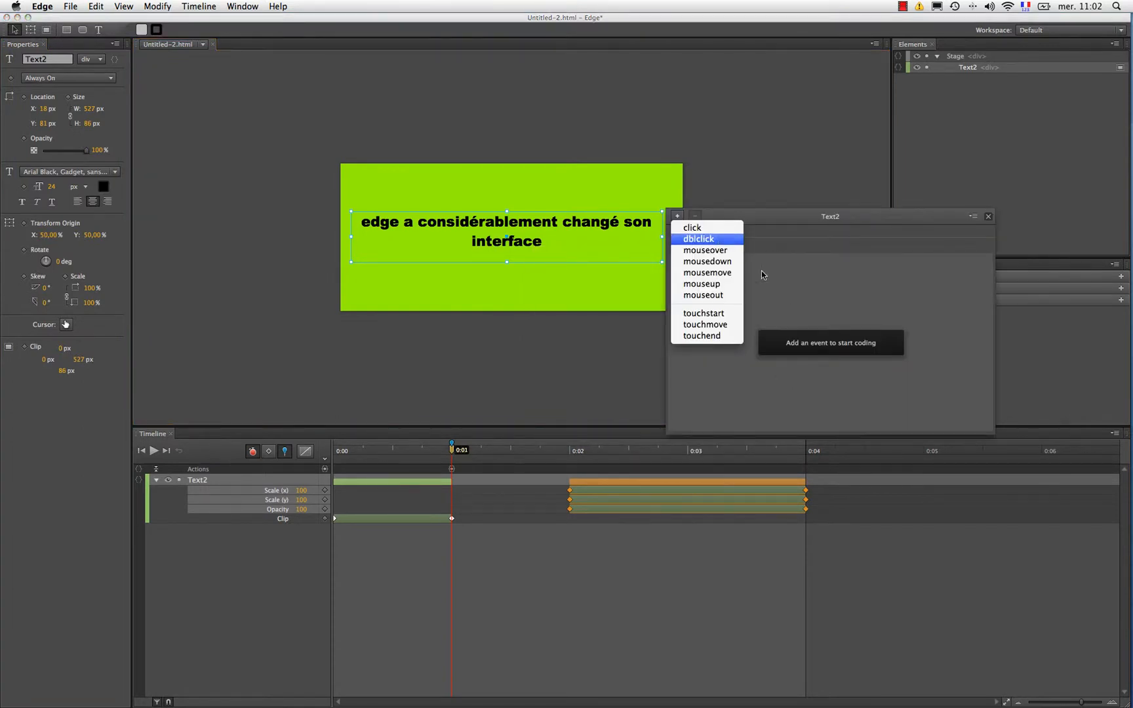
pyautogui.click(694, 228)
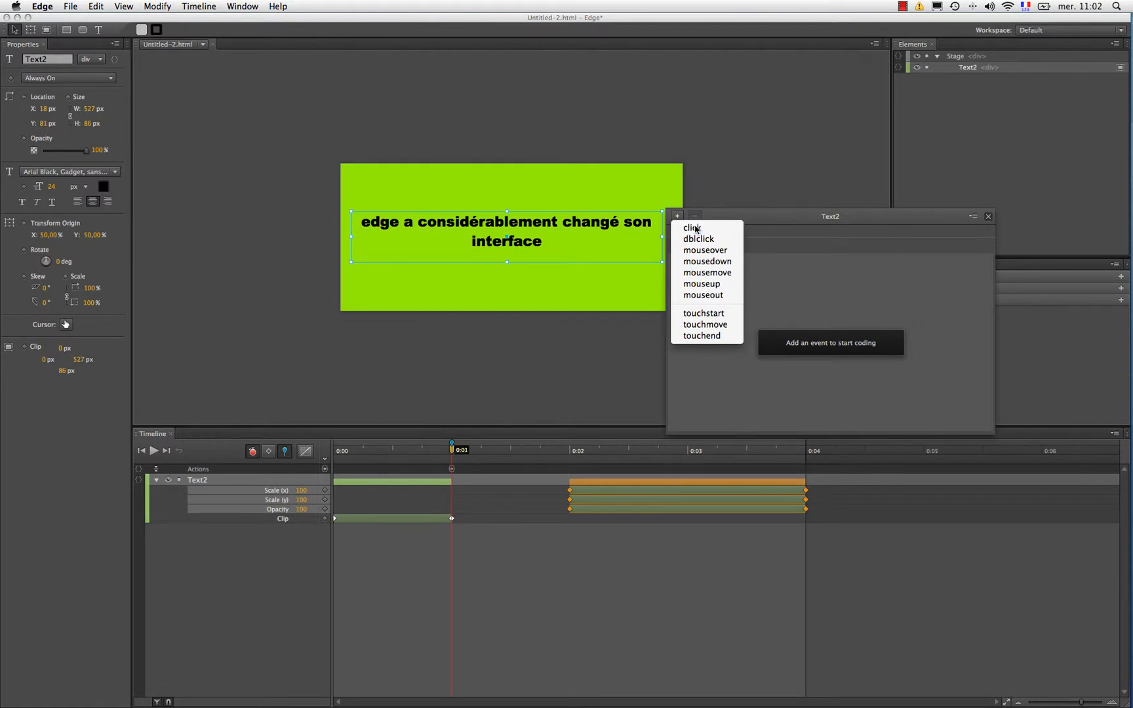
pyautogui.moveTo(849, 272); pyautogui.dragTo(684, 267)
pyautogui.press('BackSpace')
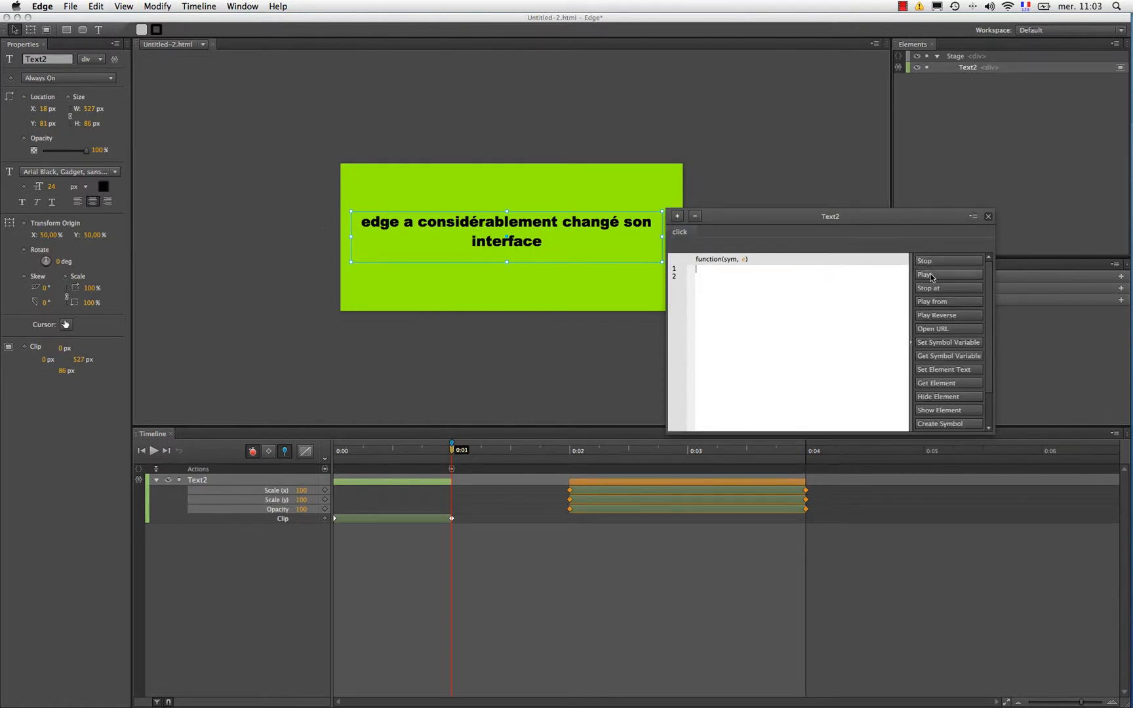
pyautogui.click(942, 276)
pyautogui.write('2000);')
pyautogui.click(988, 216)
# Step: Preview the interactive text animation in the browser
pyautogui.click(68, 7)
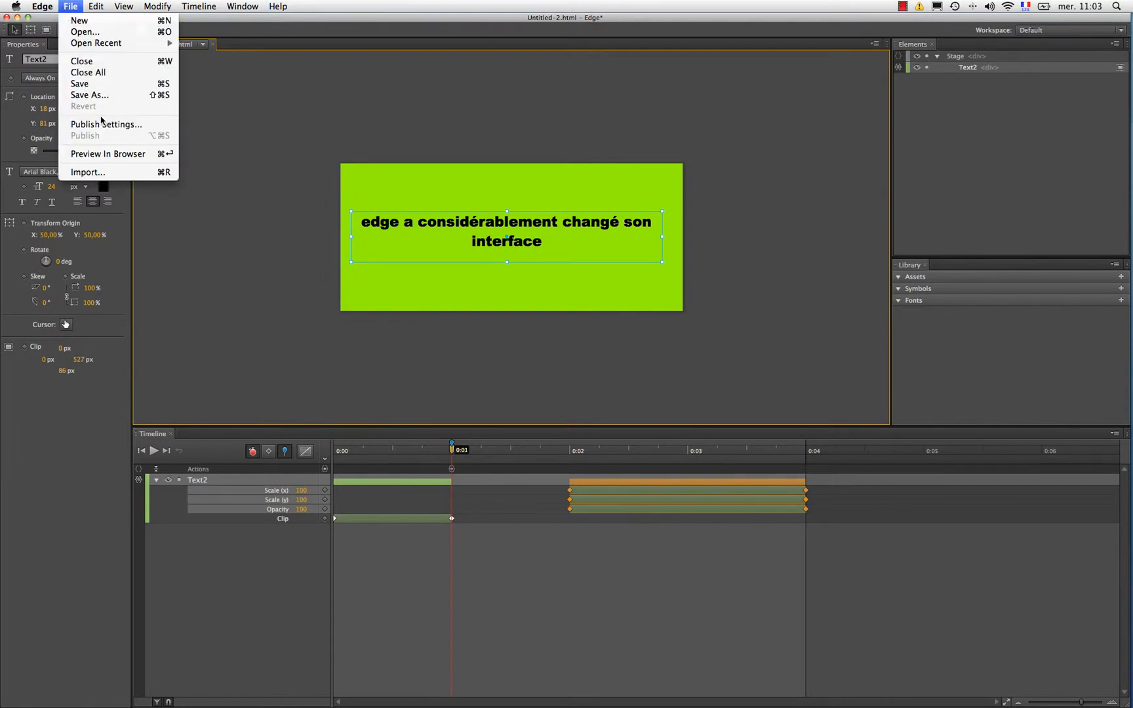
pyautogui.click(102, 153)
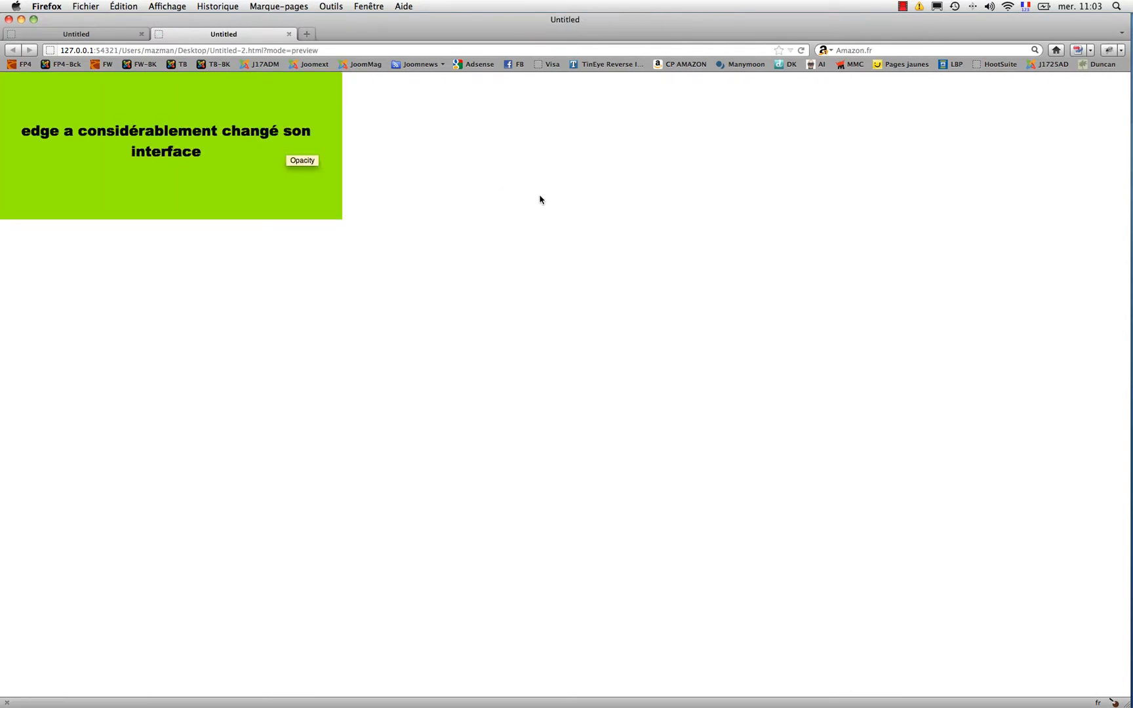
# Step: Trigger the banner text's click action in the browser preview to play its zoom and fade-out
pyautogui.click(184, 155)
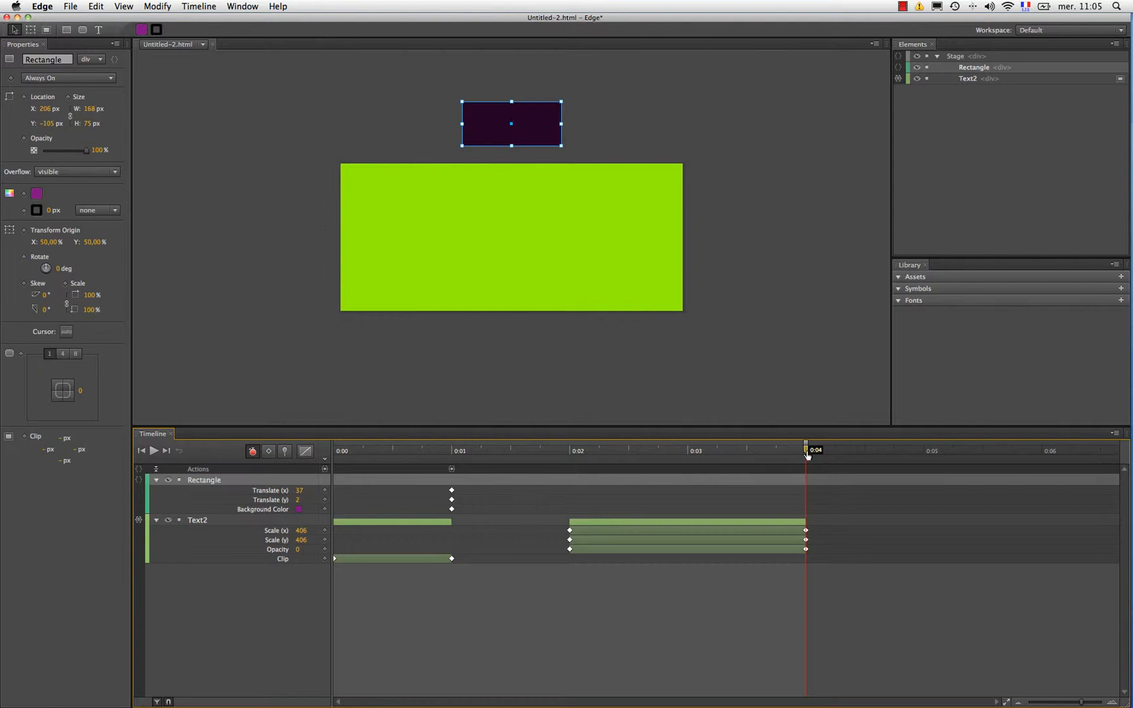
# Step: Animate the purple rectangle vertically from above the stage at 0:04 to Y 125 px inside it at 0:05
pyautogui.press('p')
pyautogui.moveTo(807, 454); pyautogui.dragTo(926, 461)
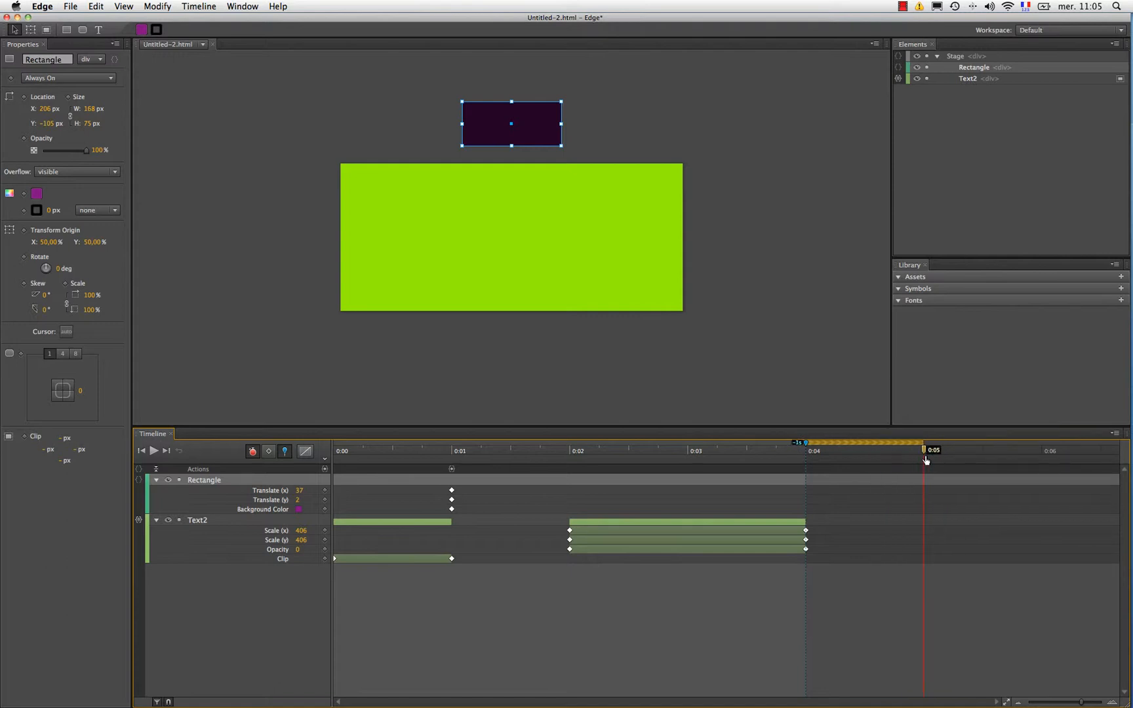
pyautogui.moveTo(524, 132); pyautogui.dragTo(539, 269)
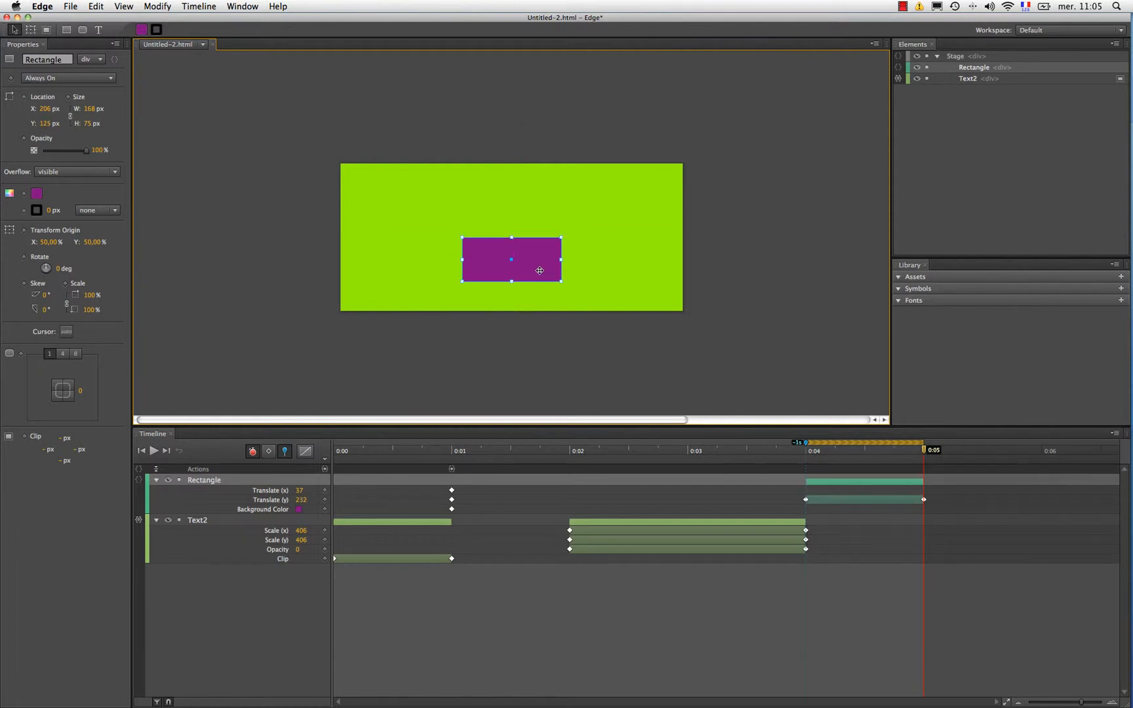
pyautogui.moveTo(925, 450)
pyautogui.mouseDown()
pyautogui.moveTo(806, 452)
pyautogui.moveTo(927, 457)
pyautogui.mouseUp()
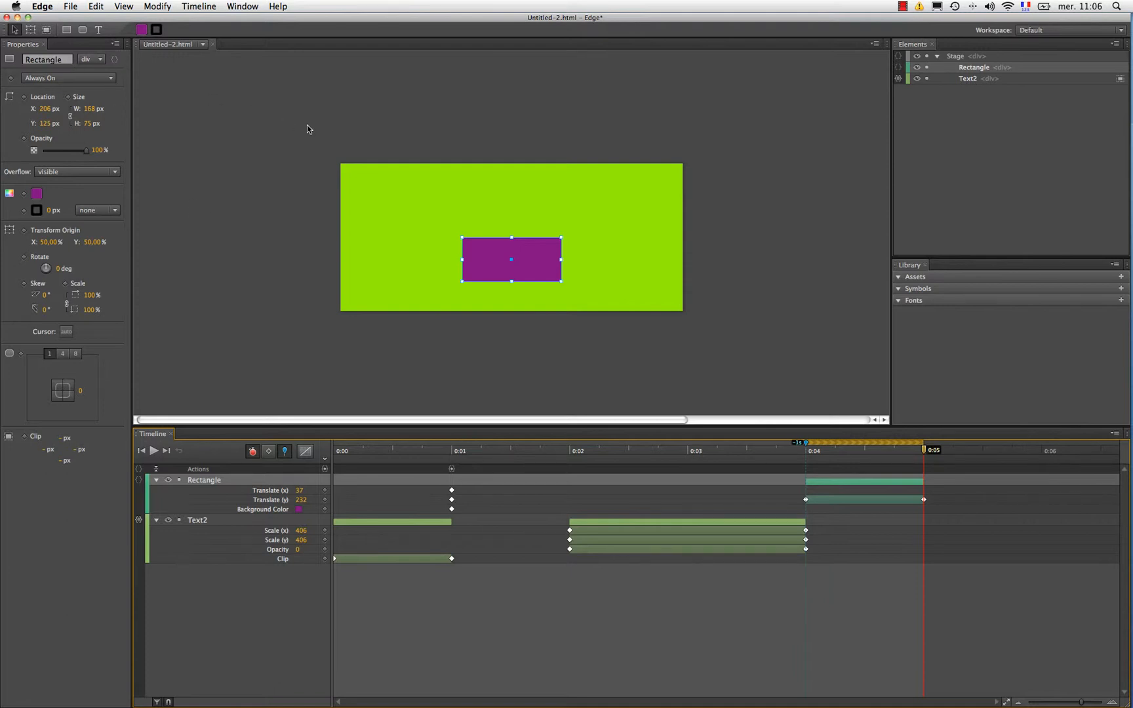
# Step: Try the Ease In Bounce easing on the rectangle's vertical move and play it back from 0:04
pyautogui.click(863, 484)
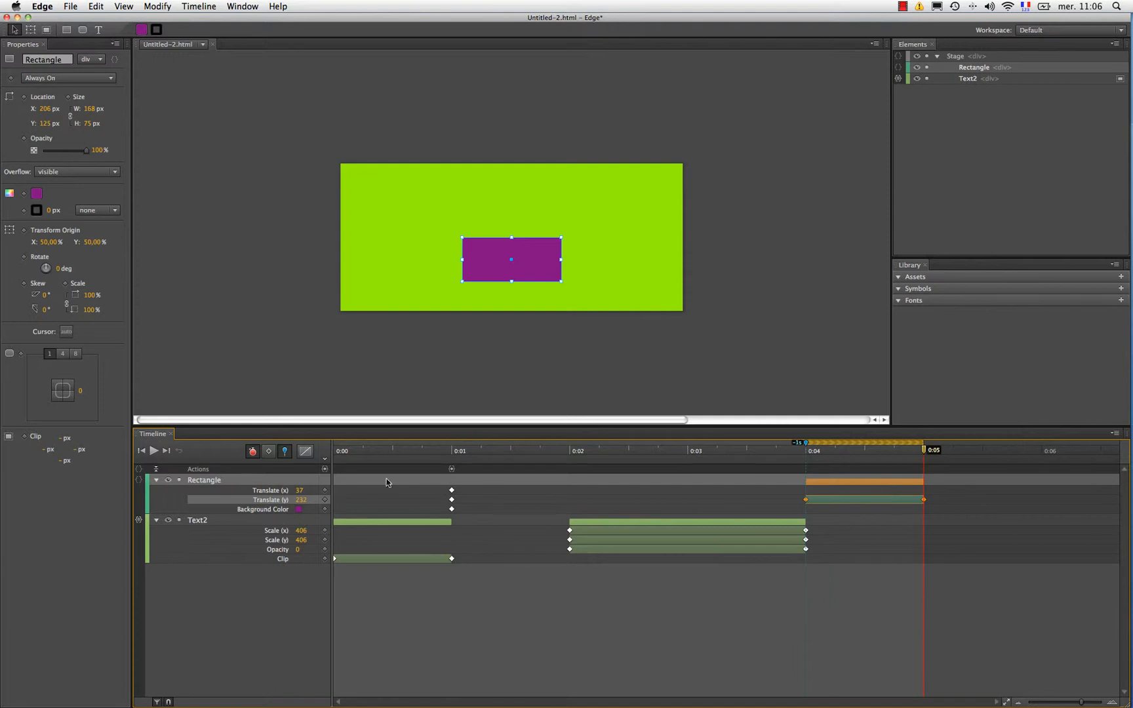
pyautogui.click(310, 451)
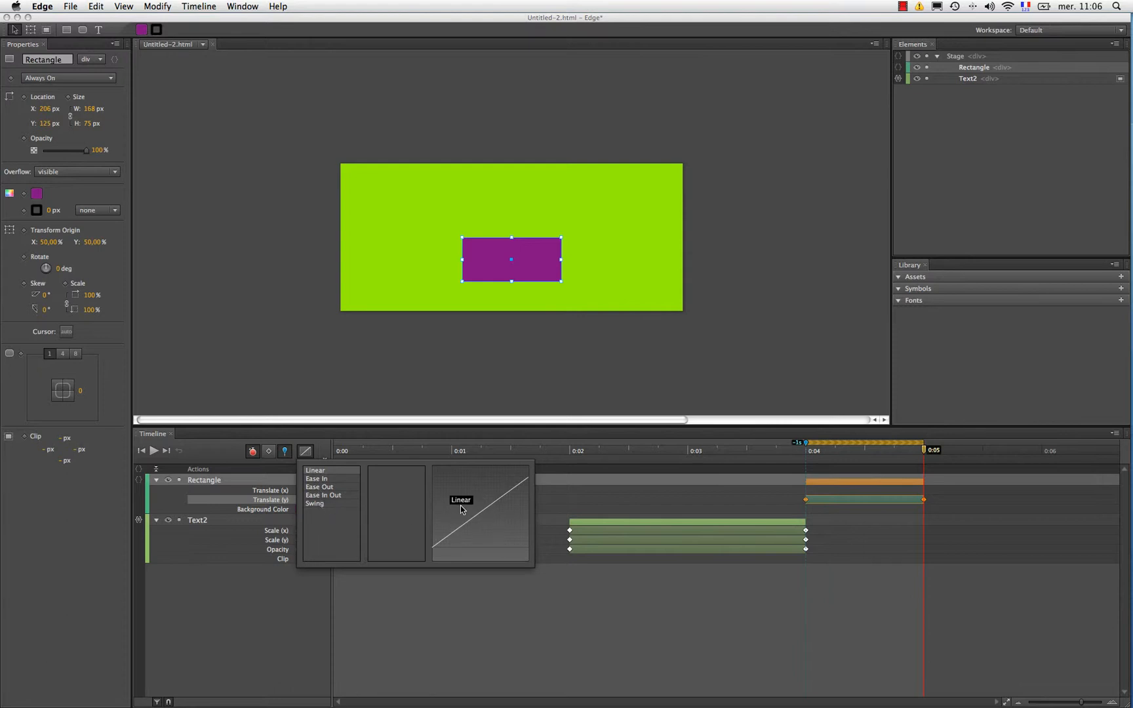
pyautogui.click(327, 480)
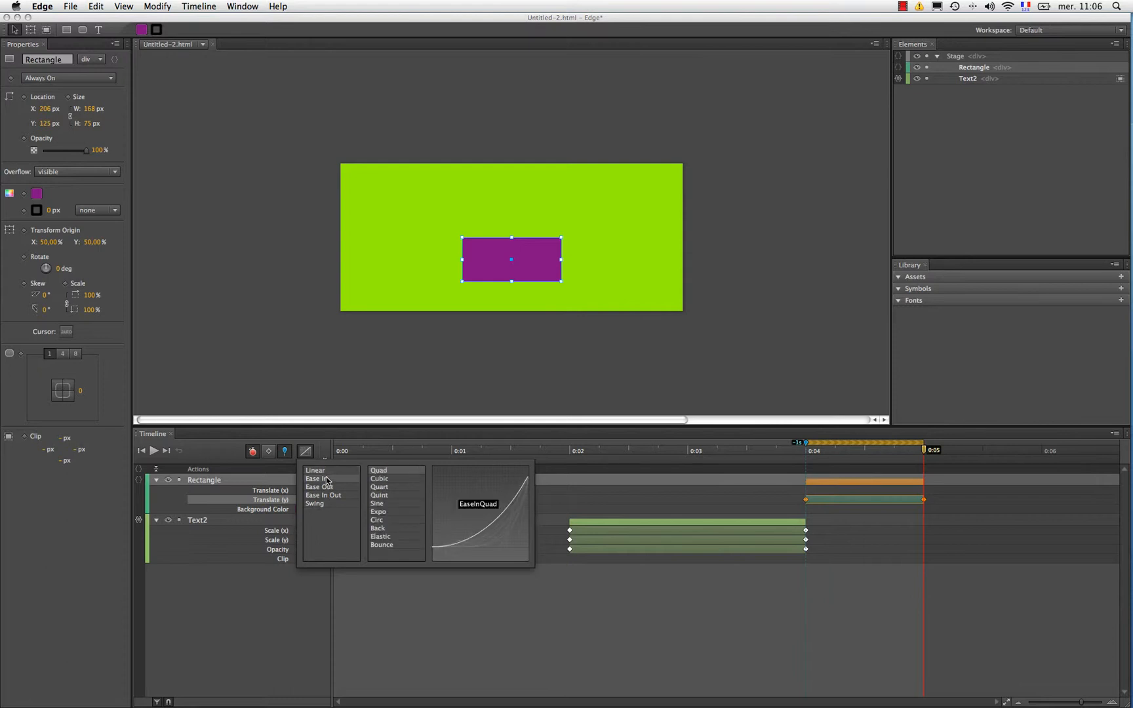
pyautogui.click(402, 545)
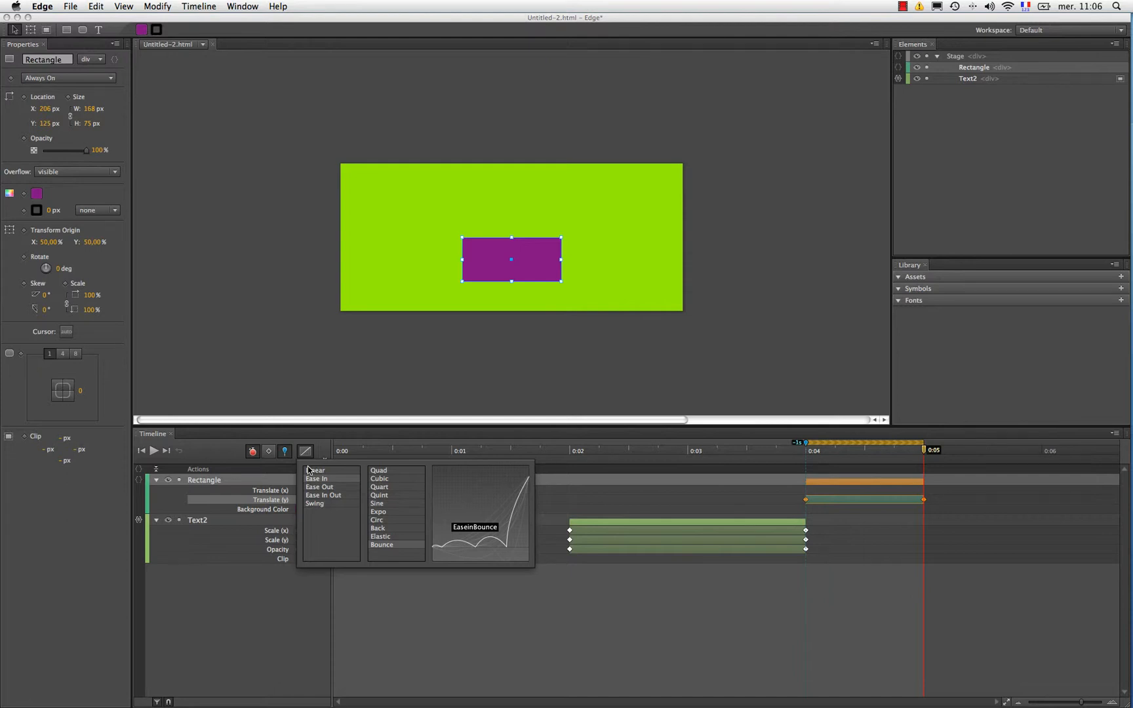
pyautogui.click(233, 460)
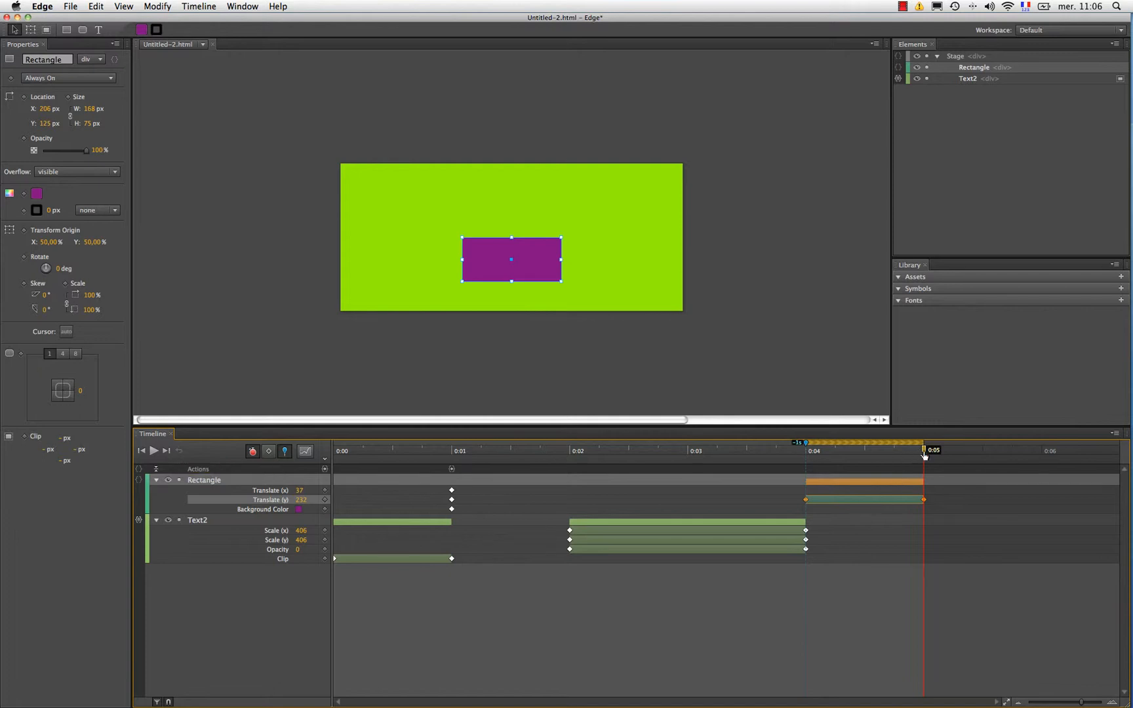
pyautogui.moveTo(924, 454); pyautogui.dragTo(805, 457)
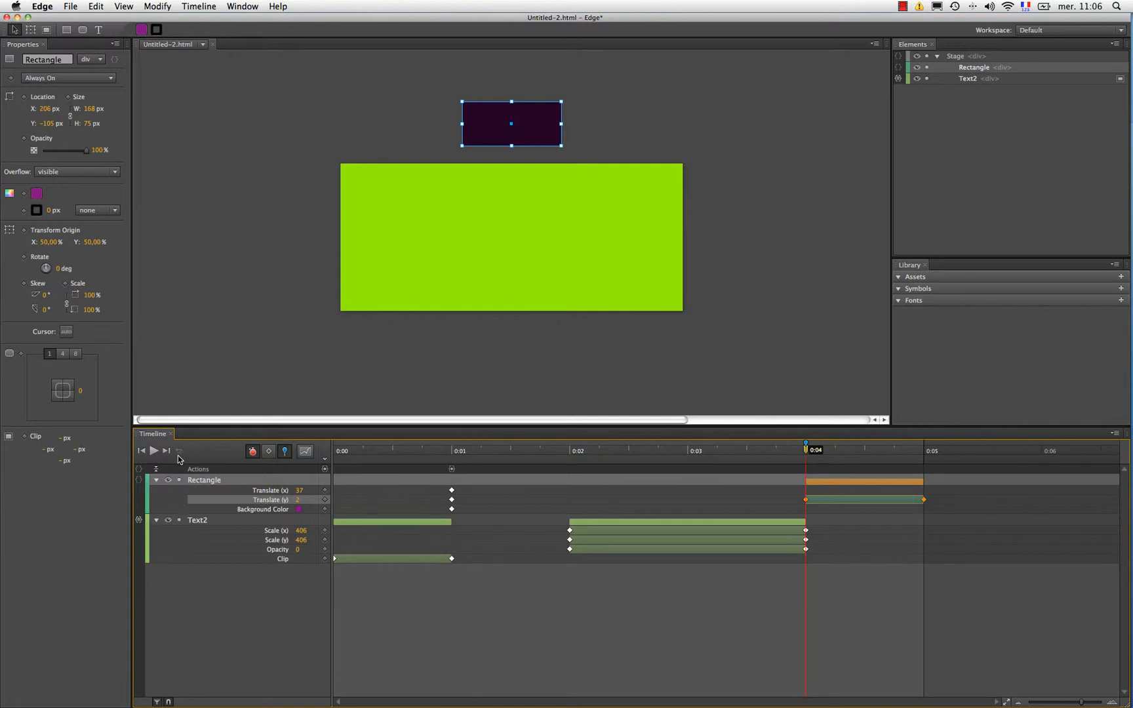
pyautogui.click(155, 451)
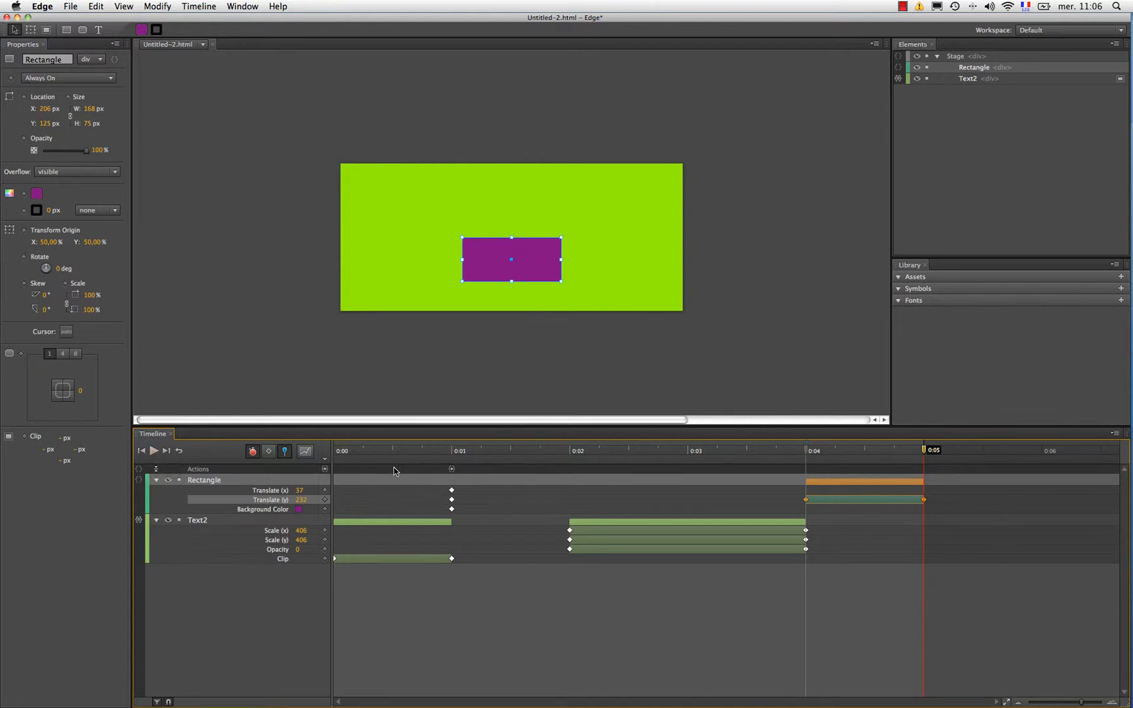
# Step: Set the rectangle's vertical move to Ease Out Bounce easing and replay it from 0:04
pyautogui.click(305, 451)
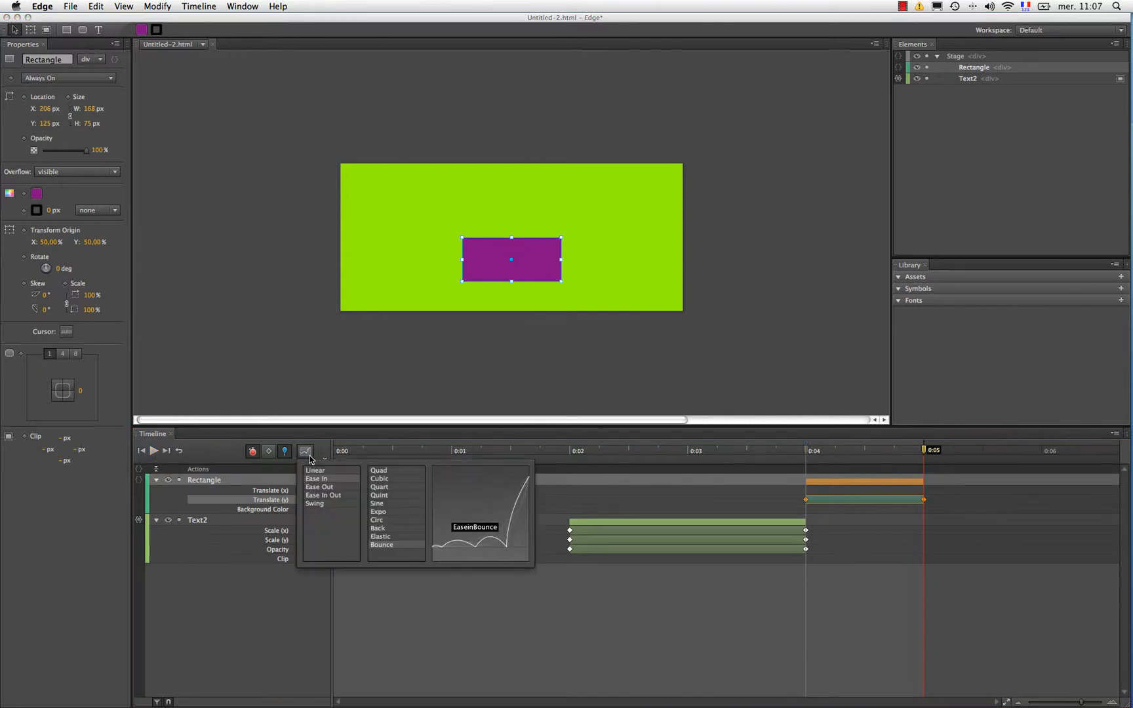
pyautogui.click(323, 486)
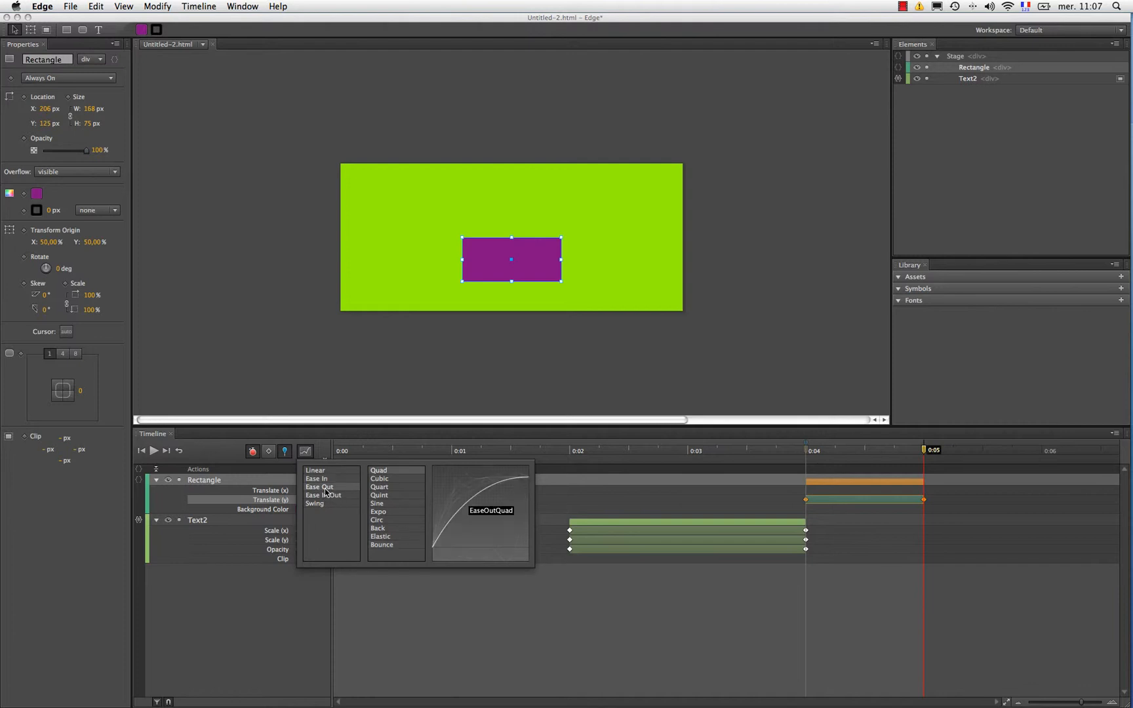
pyautogui.click(389, 546)
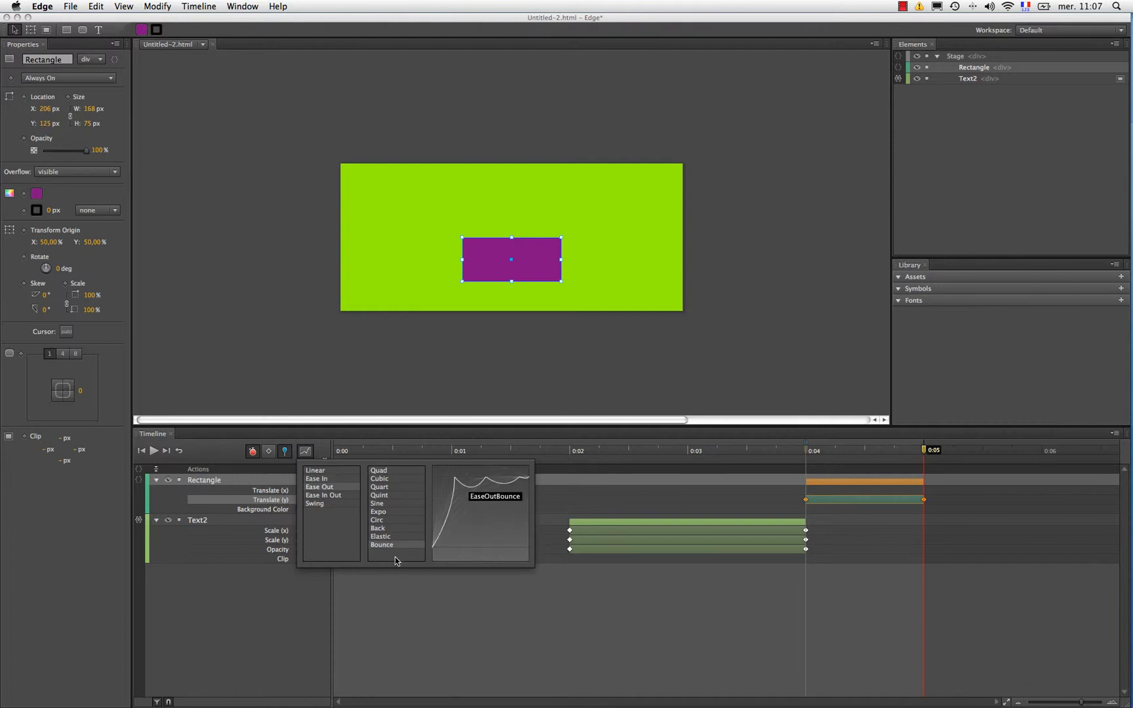
pyautogui.click(326, 450)
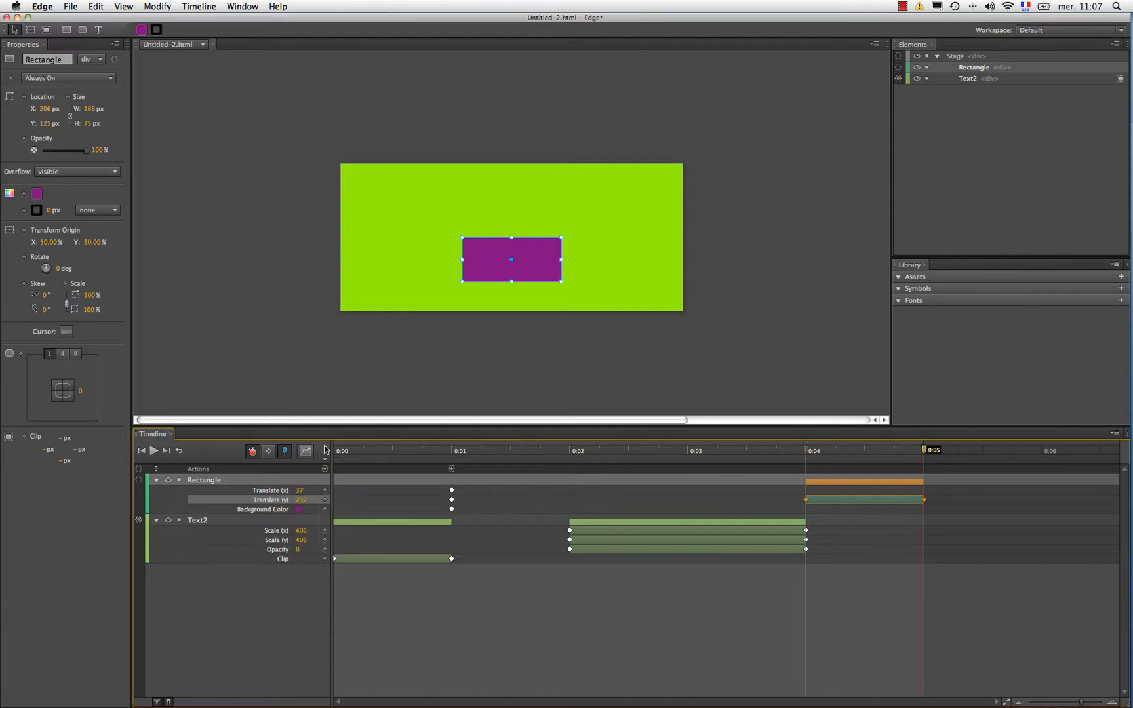
pyautogui.click(181, 451)
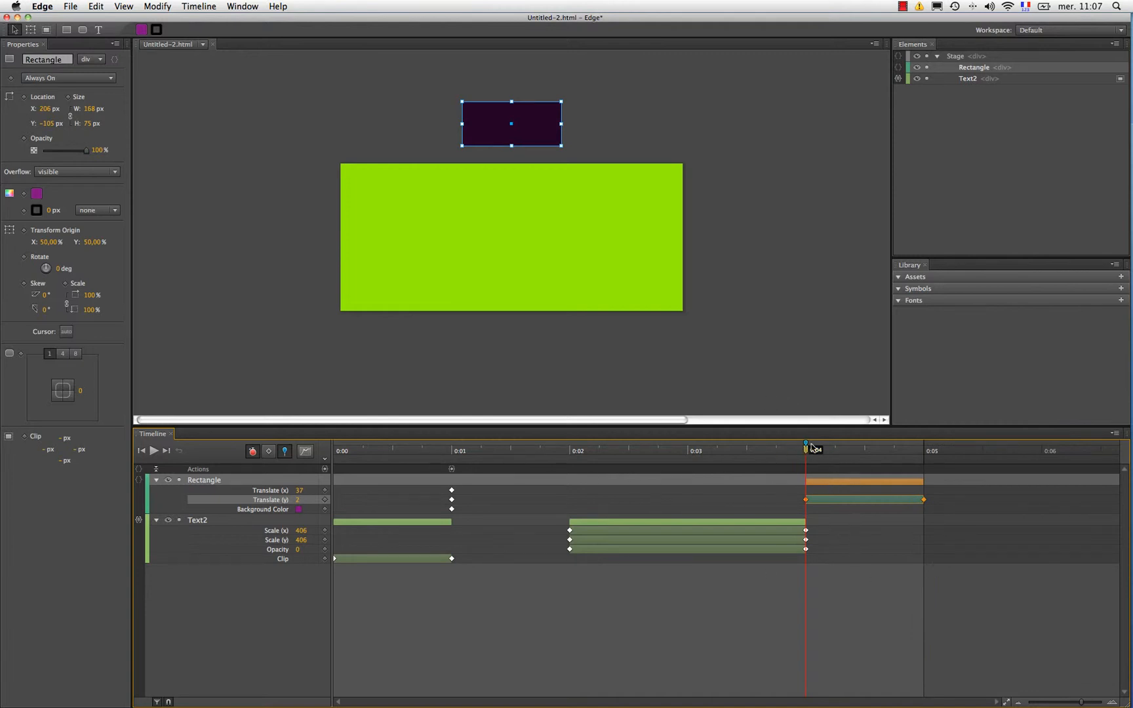
pyautogui.click(153, 451)
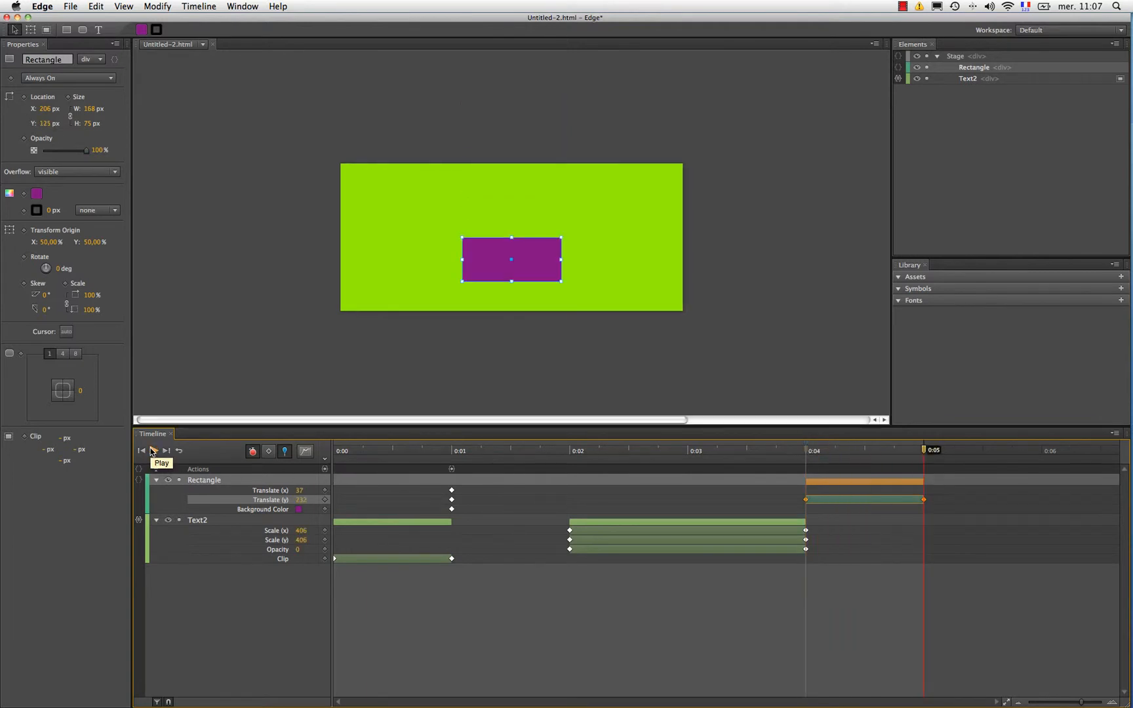
# Step: At about 0:05.46, add a text box about 442 × 75 px above the rectangle reading "Si vous avez encore internet Explorer c'est que vous êtes nul!"
pyautogui.click(779, 233)
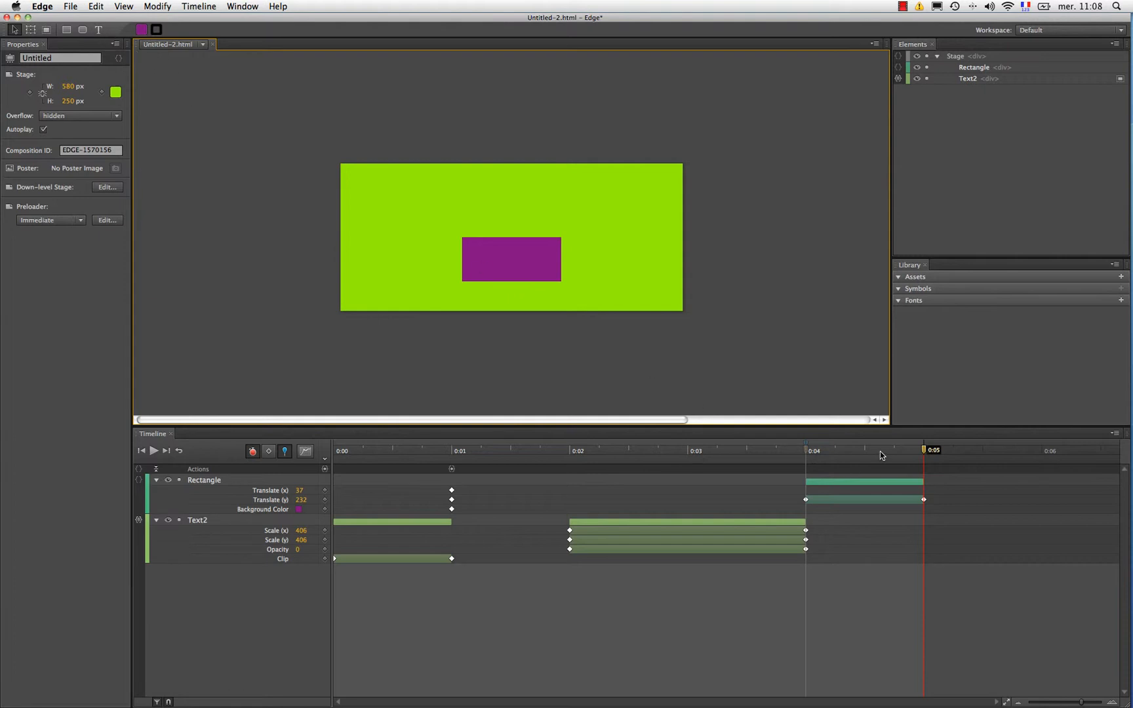
pyautogui.moveTo(925, 454); pyautogui.dragTo(977, 454)
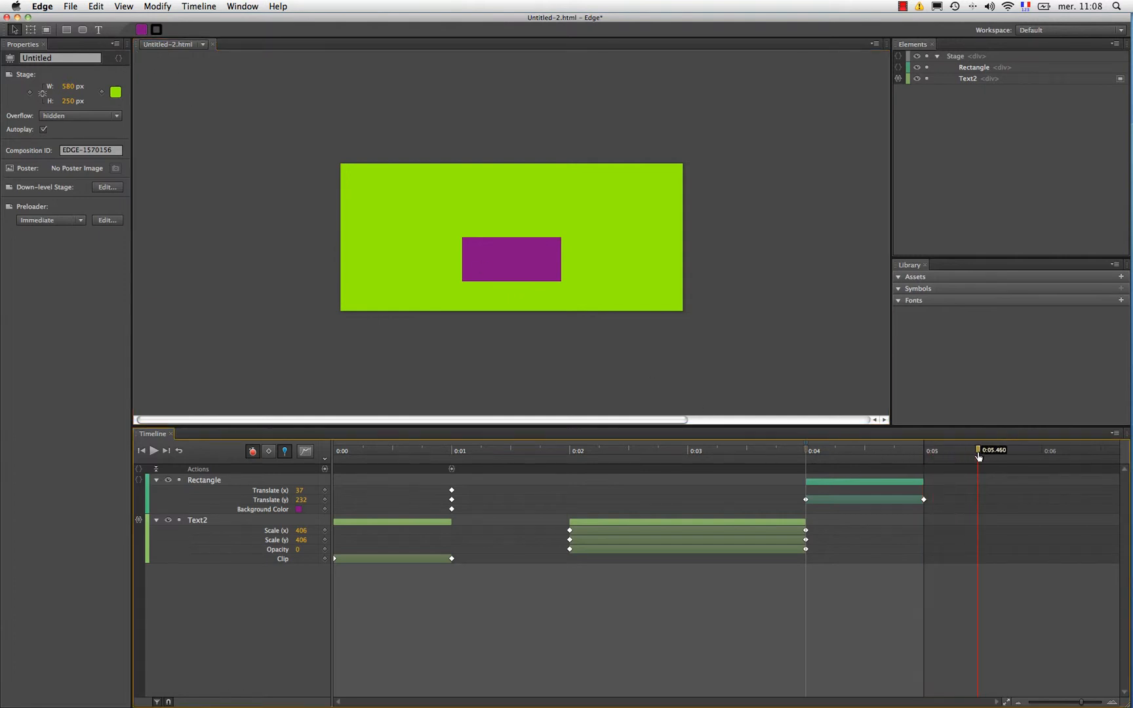
pyautogui.click(98, 30)
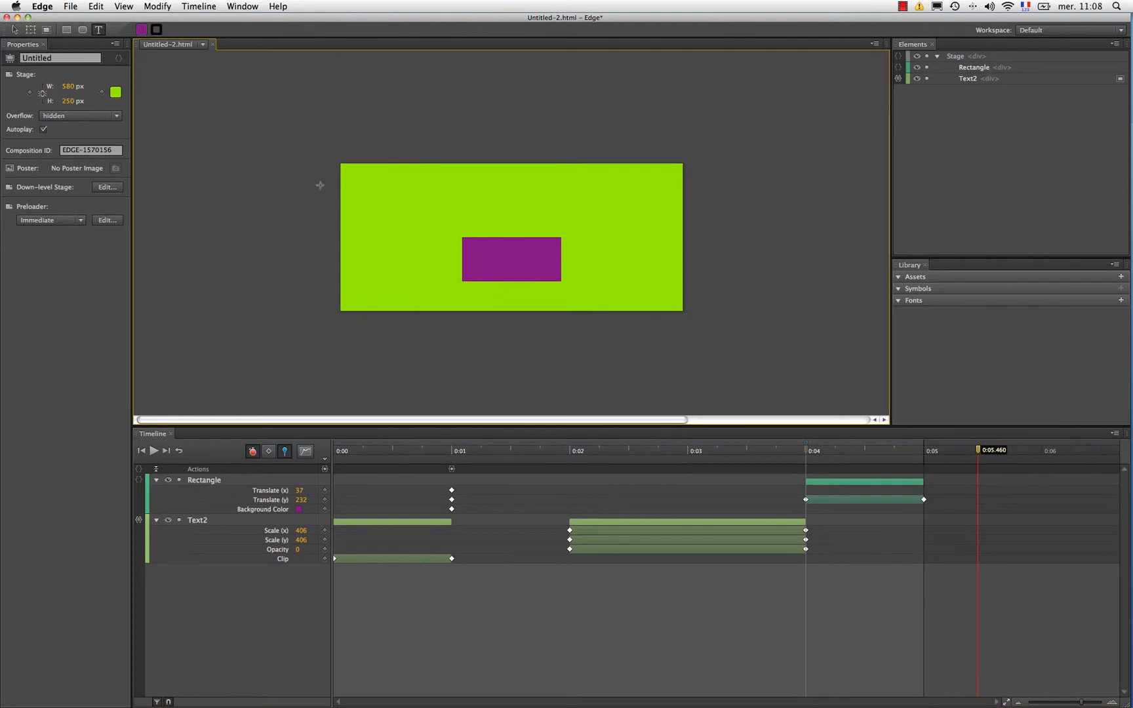
pyautogui.moveTo(378, 177); pyautogui.dragTo(638, 222)
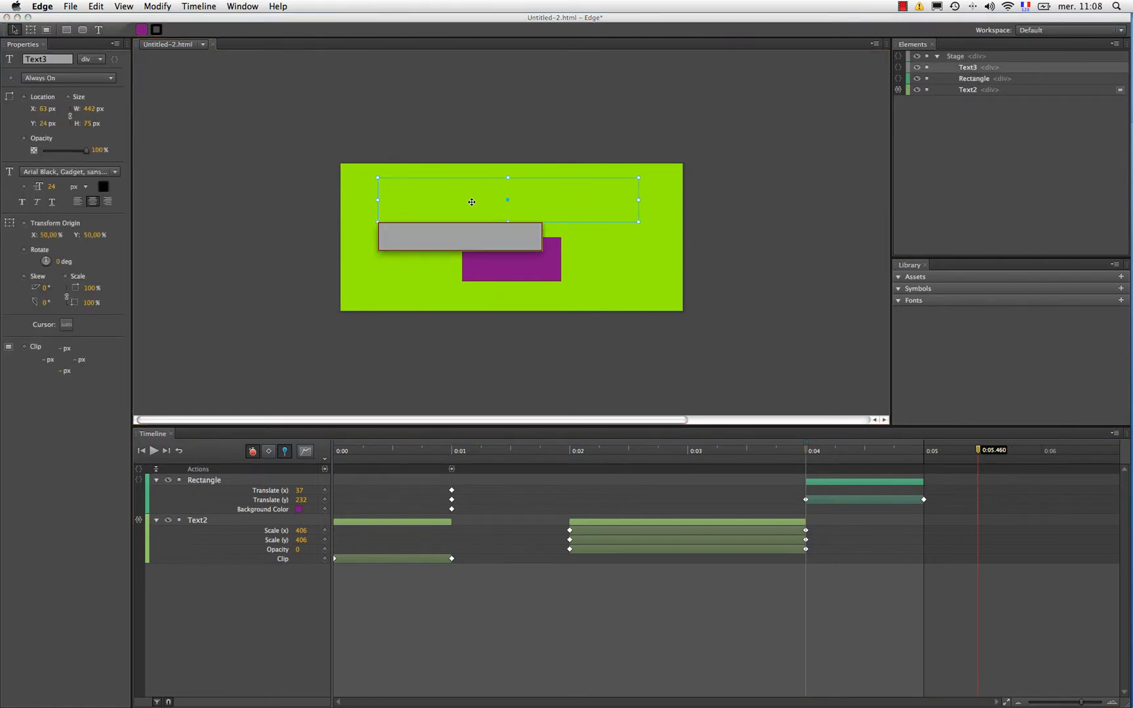
pyautogui.write('Si vous avez encore ')
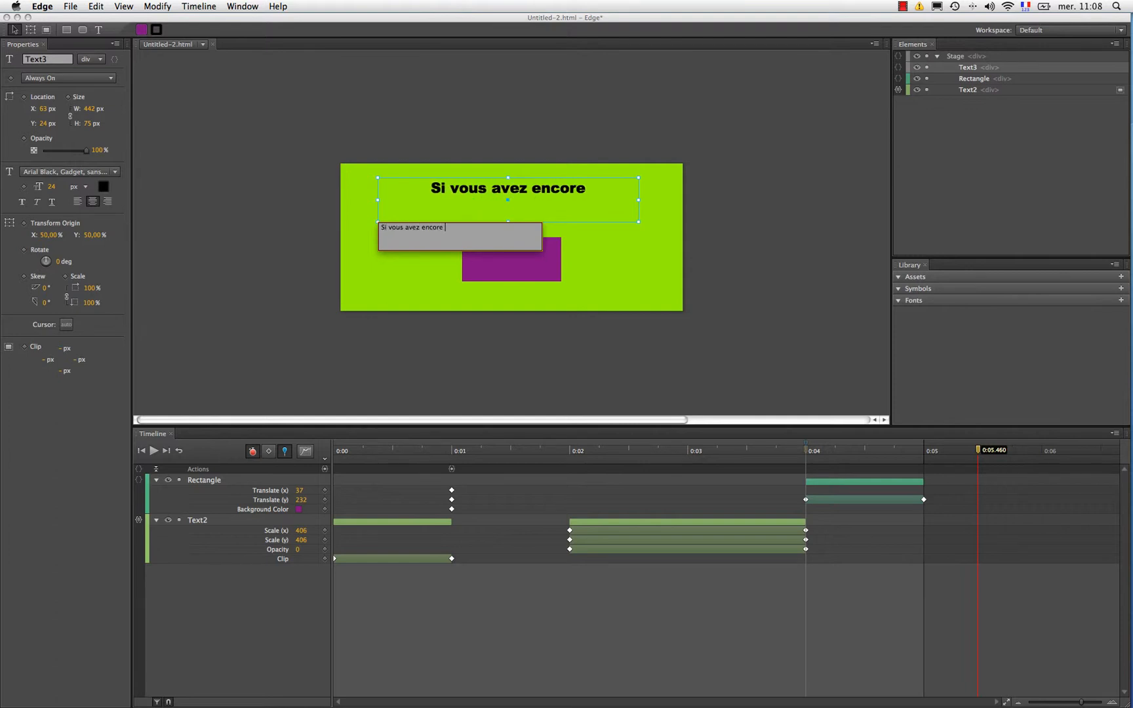
pyautogui.write('internet Exploe')
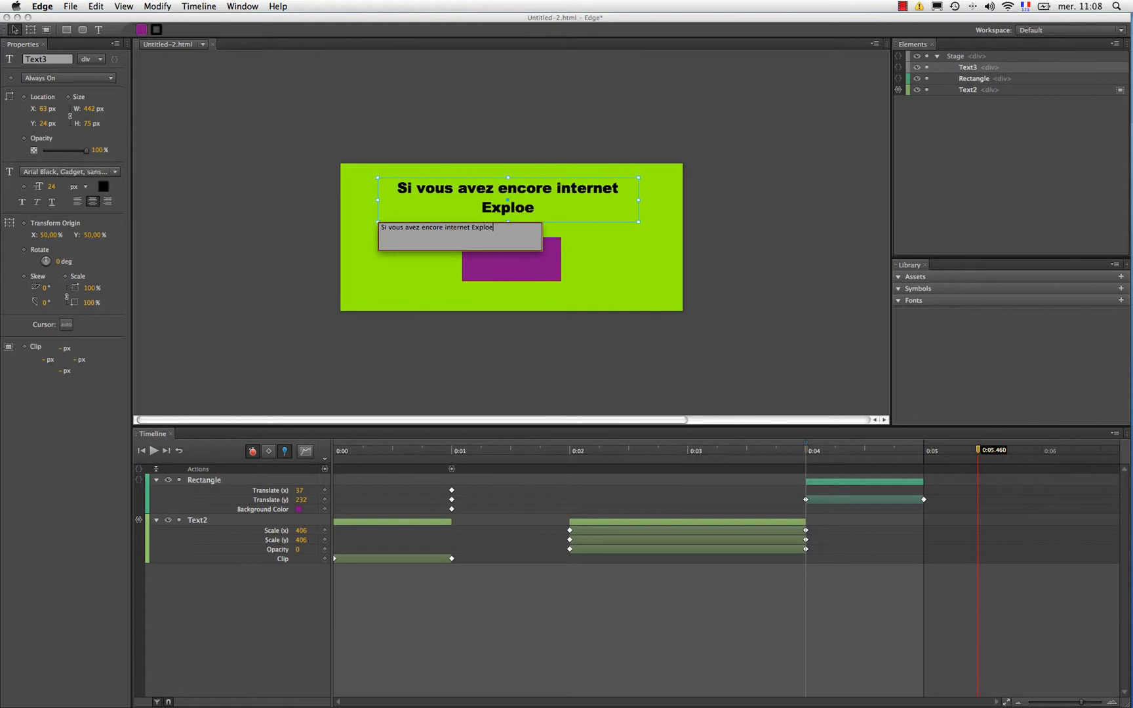
pyautogui.press('BackSpace')
pyautogui.write("rer c'est que")
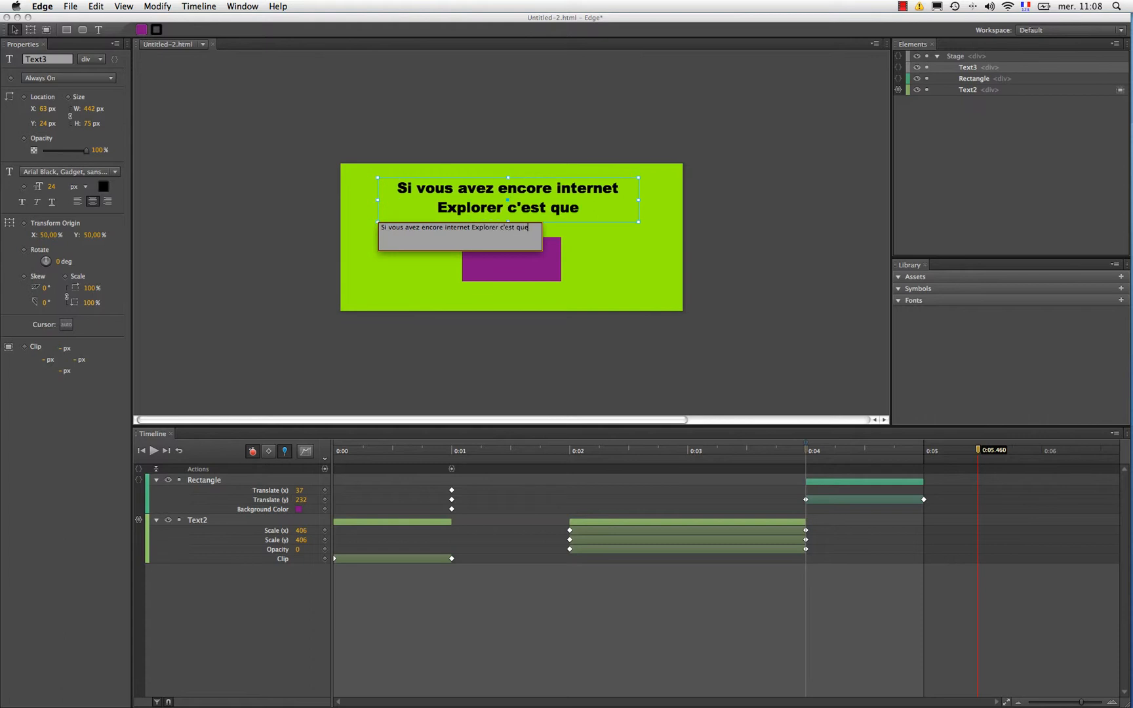
pyautogui.write(' vous êtes n')
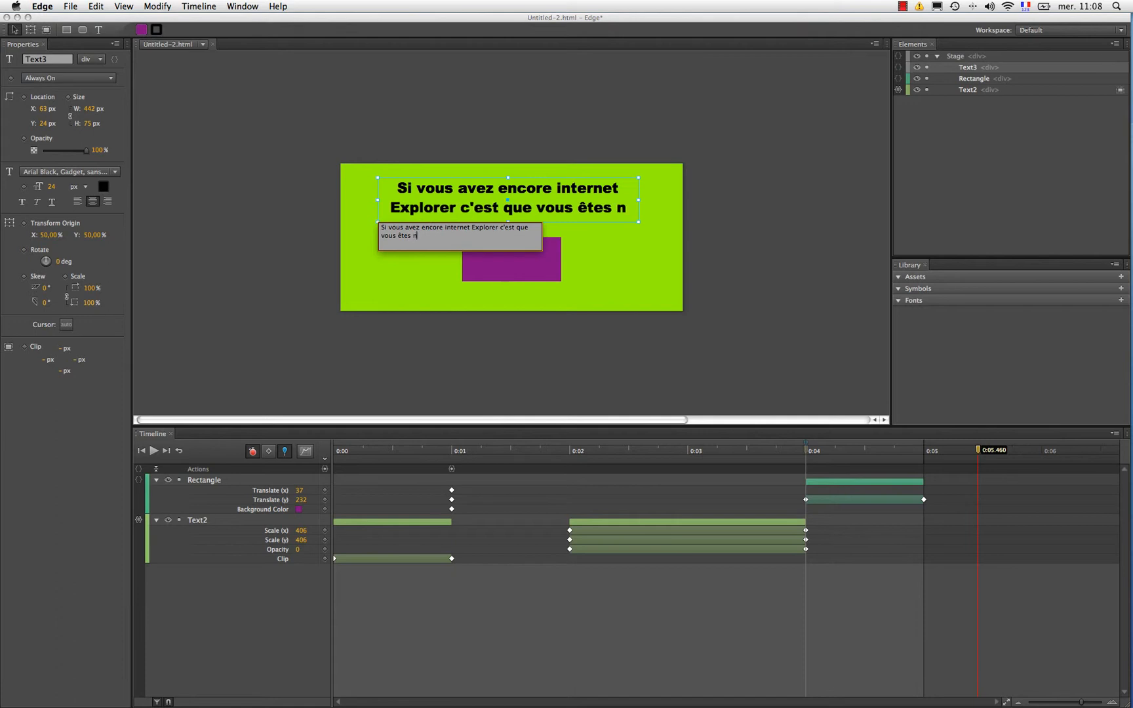
pyautogui.write('ul!')
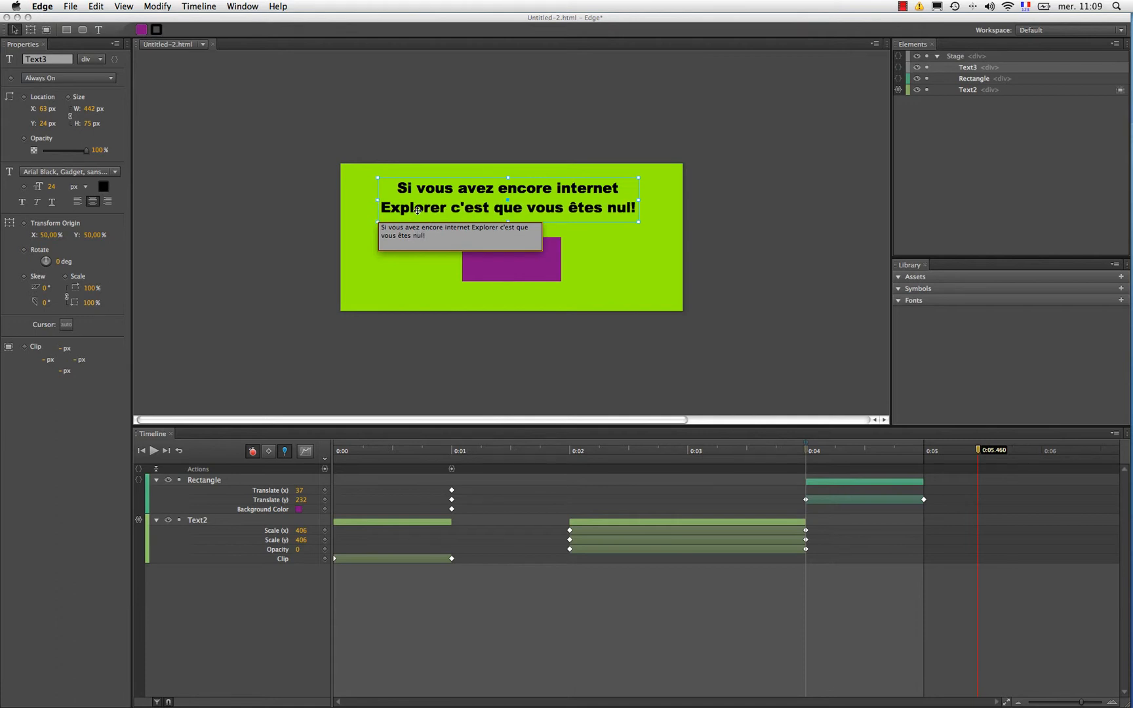
pyautogui.click(369, 213)
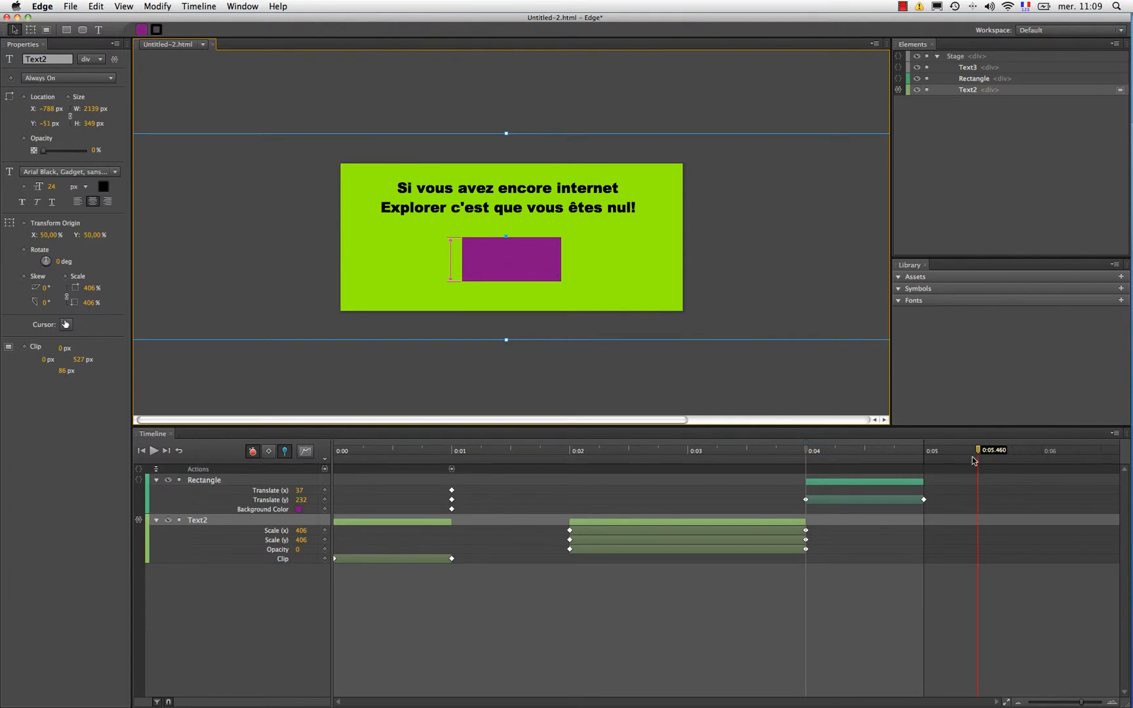
# Step: Select the stage and try to open its poster image capture
pyautogui.click(810, 391)
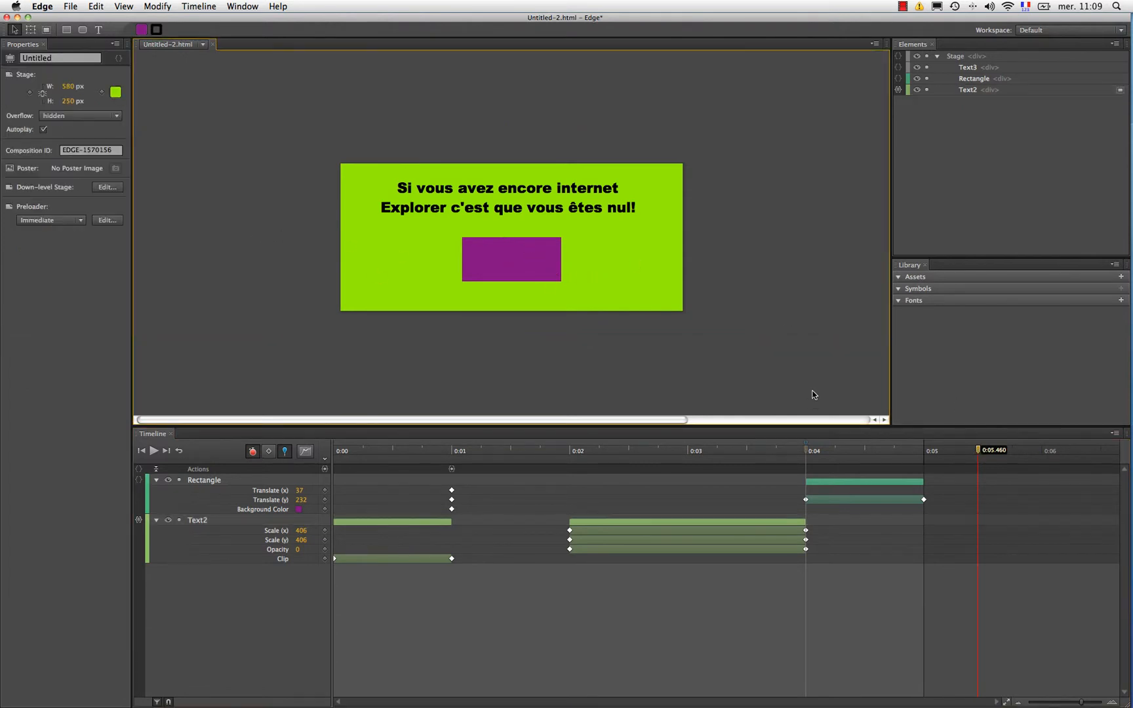
pyautogui.click(115, 172)
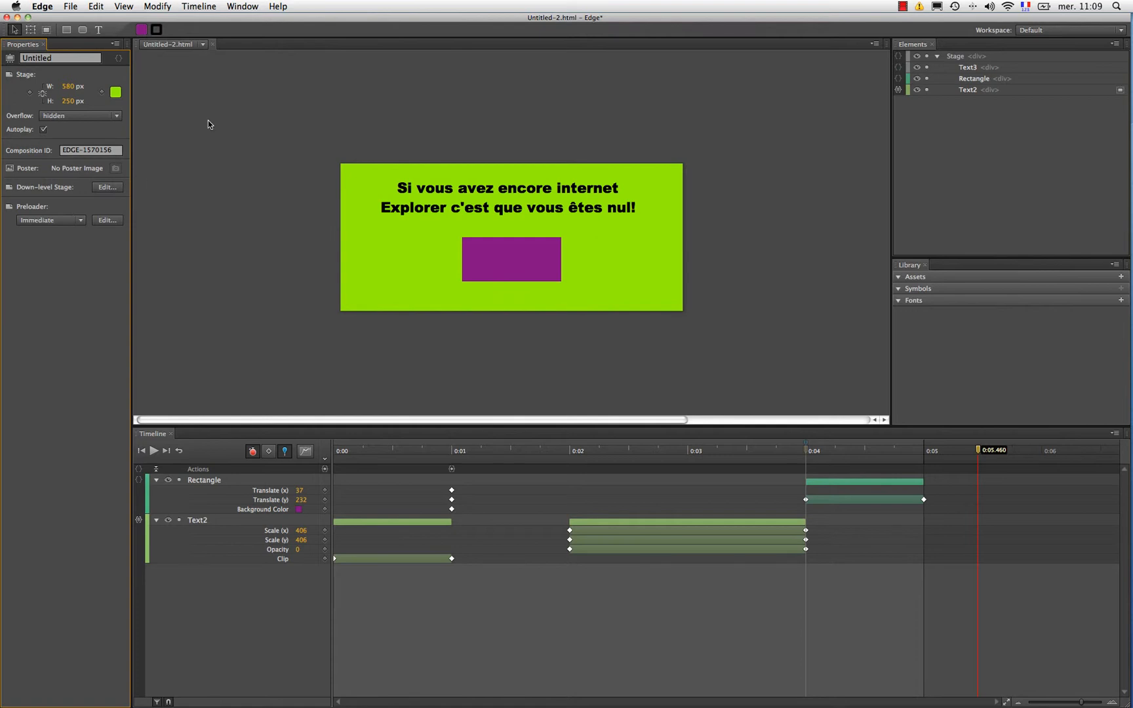
# Step: Save the composition as matroisiemeanim.html in a new desktop folder named edge
pyautogui.press('super+s')
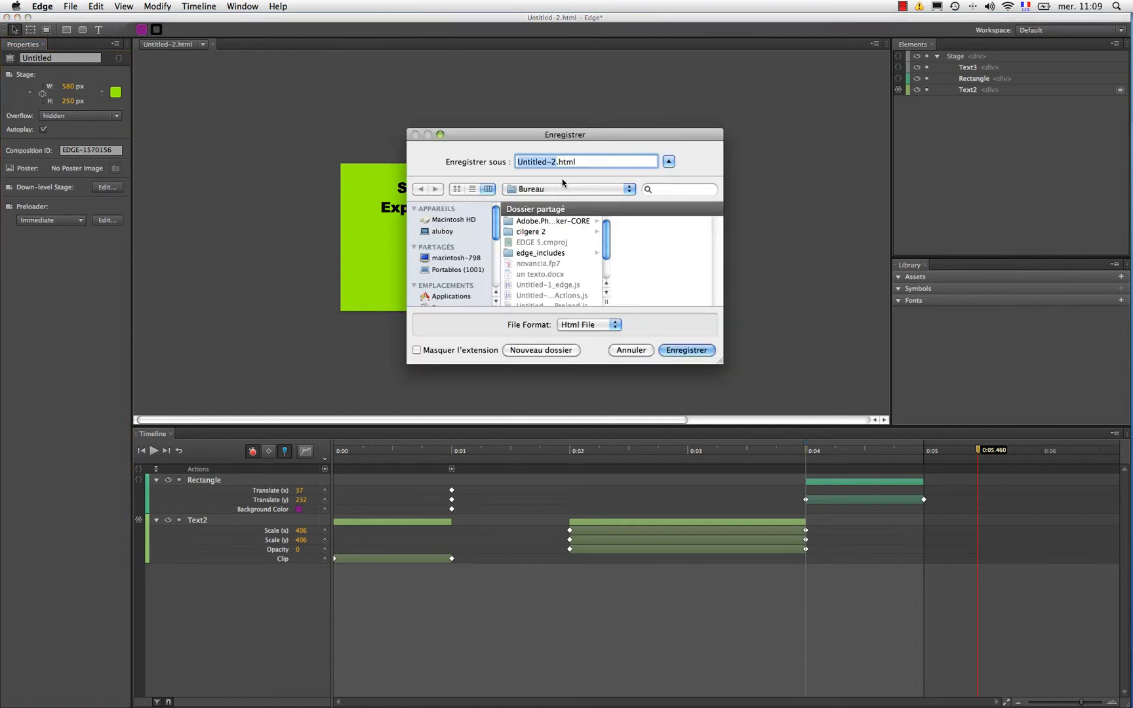
pyautogui.write('matroisiemeanu')
pyautogui.press('BackSpace')
pyautogui.write('im')
pyautogui.scroll(-3, 452, 265)
pyautogui.click(532, 349)
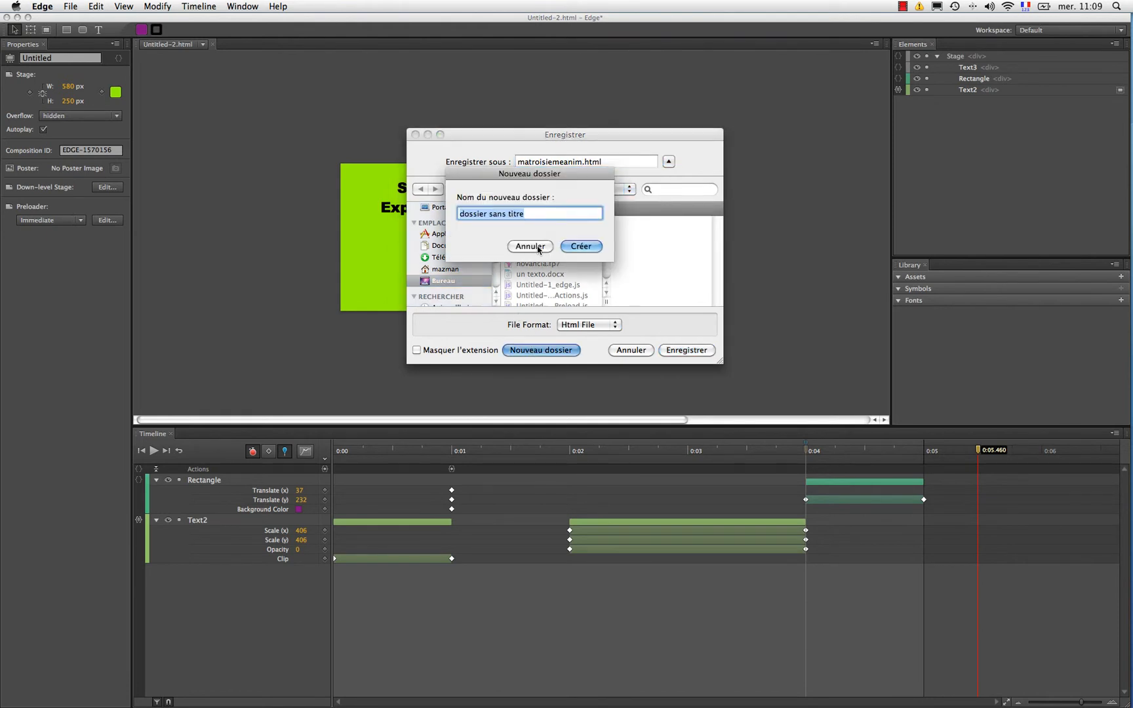
pyautogui.write('edge')
pyautogui.press('Return')
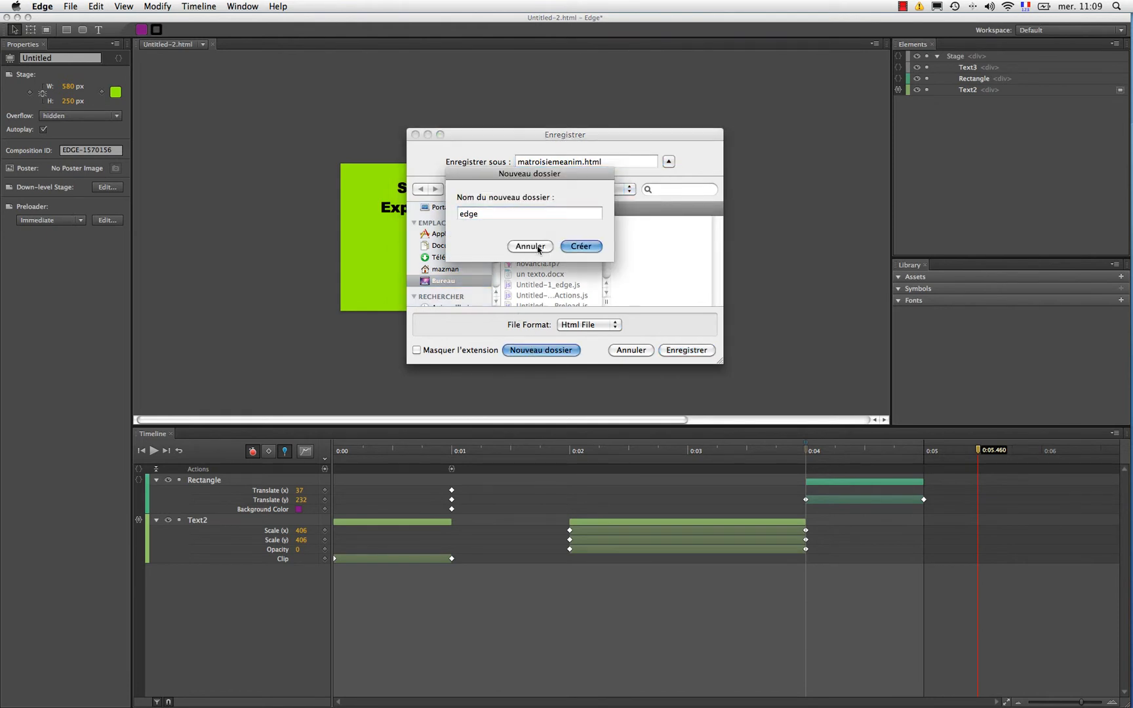
pyautogui.click(712, 354)
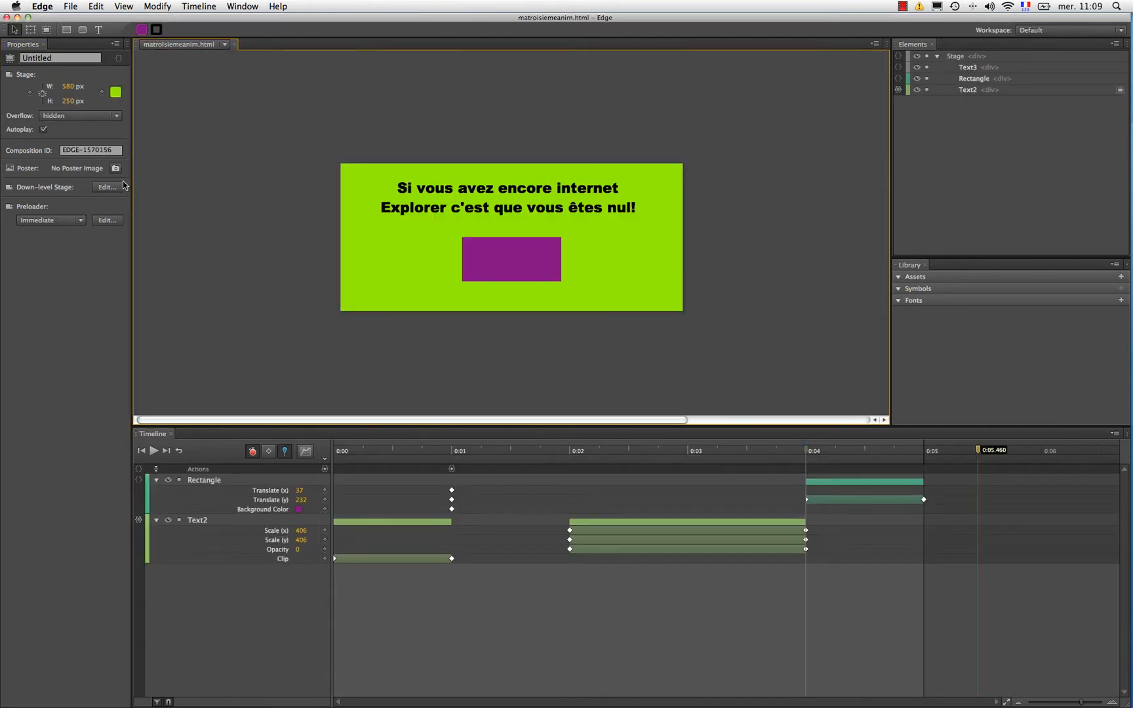
# Step: Capture a new poster image of the stage at the current playhead position and dismiss the capture dialog
pyautogui.click(115, 171)
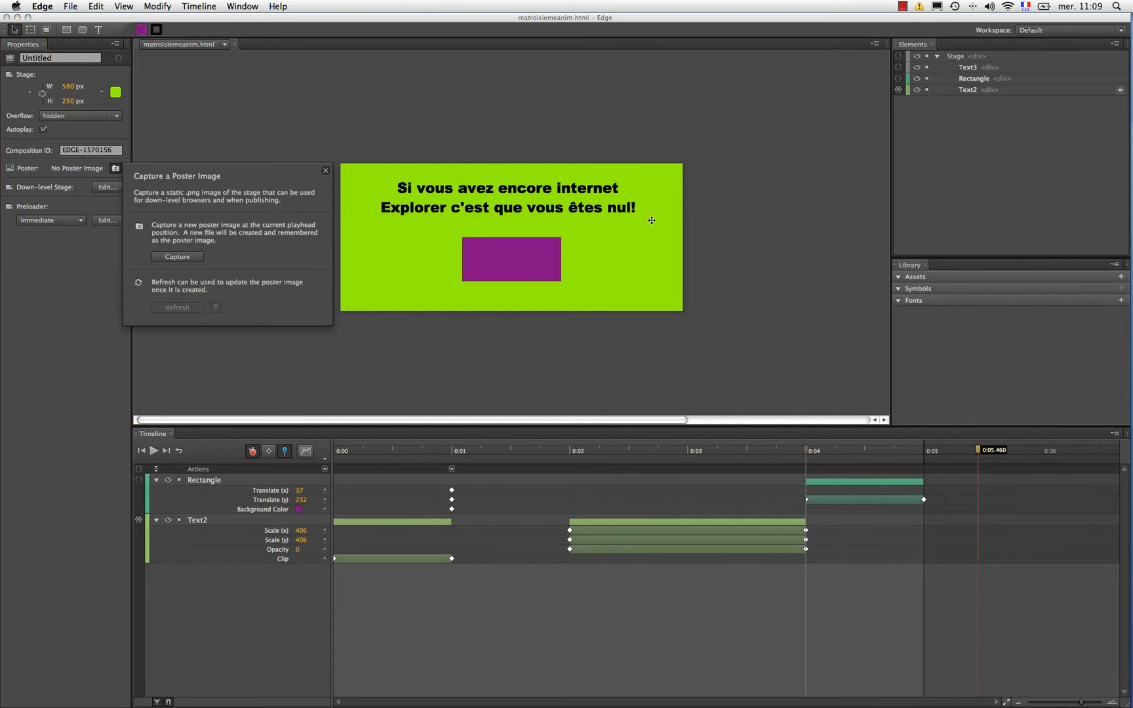
pyautogui.click(185, 260)
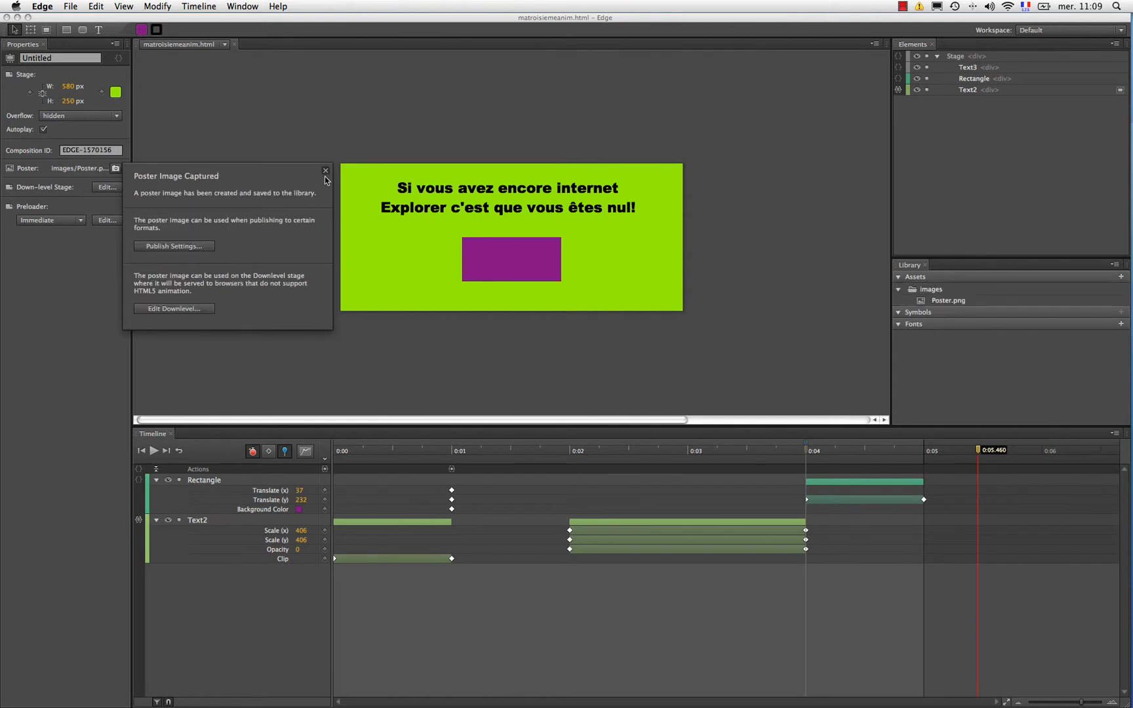
pyautogui.click(325, 172)
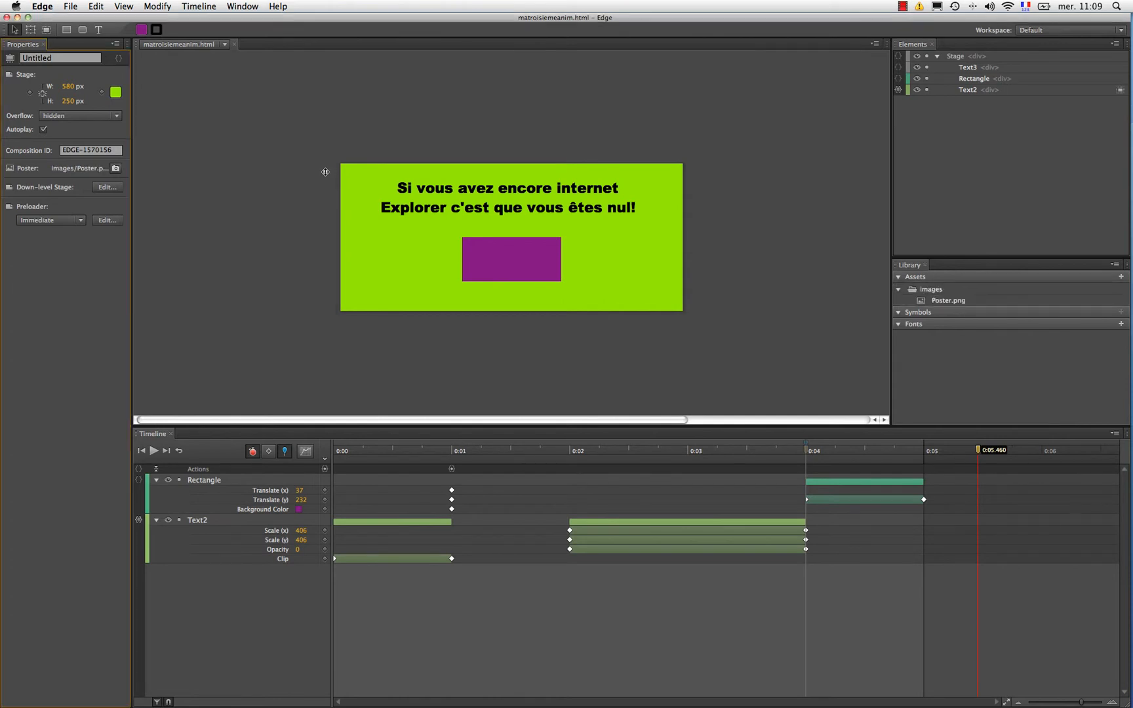
# Step: Insert the captured poster image on the down-level stage and return to the main stage
pyautogui.click(107, 189)
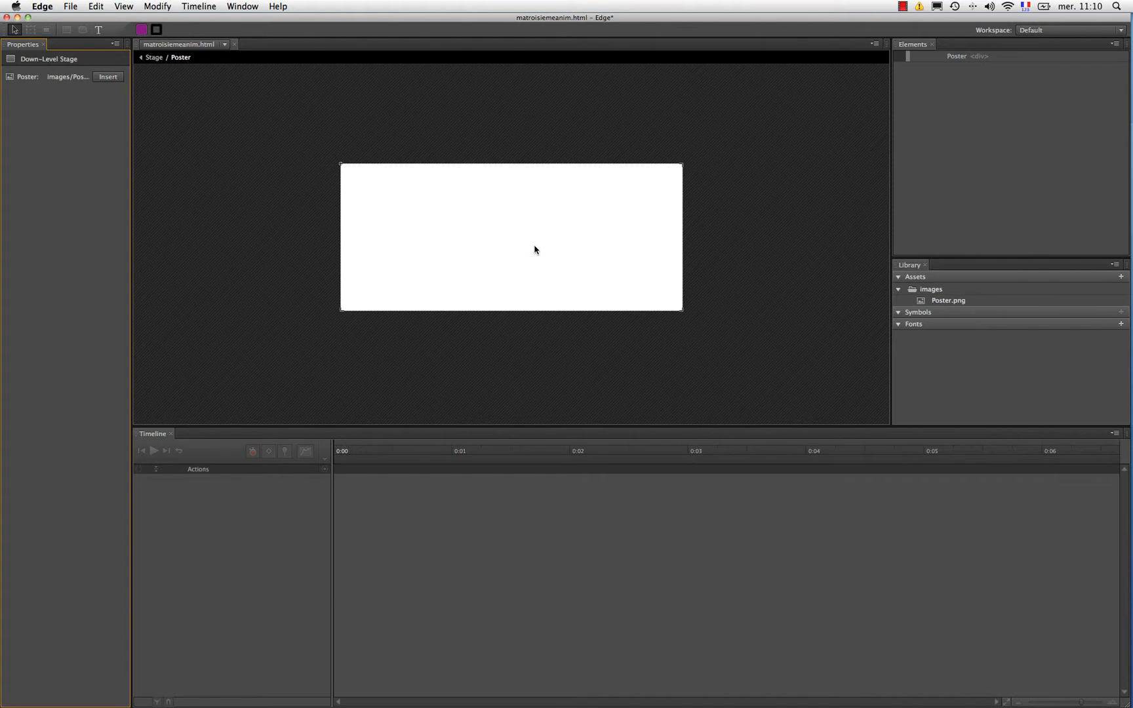
pyautogui.click(111, 76)
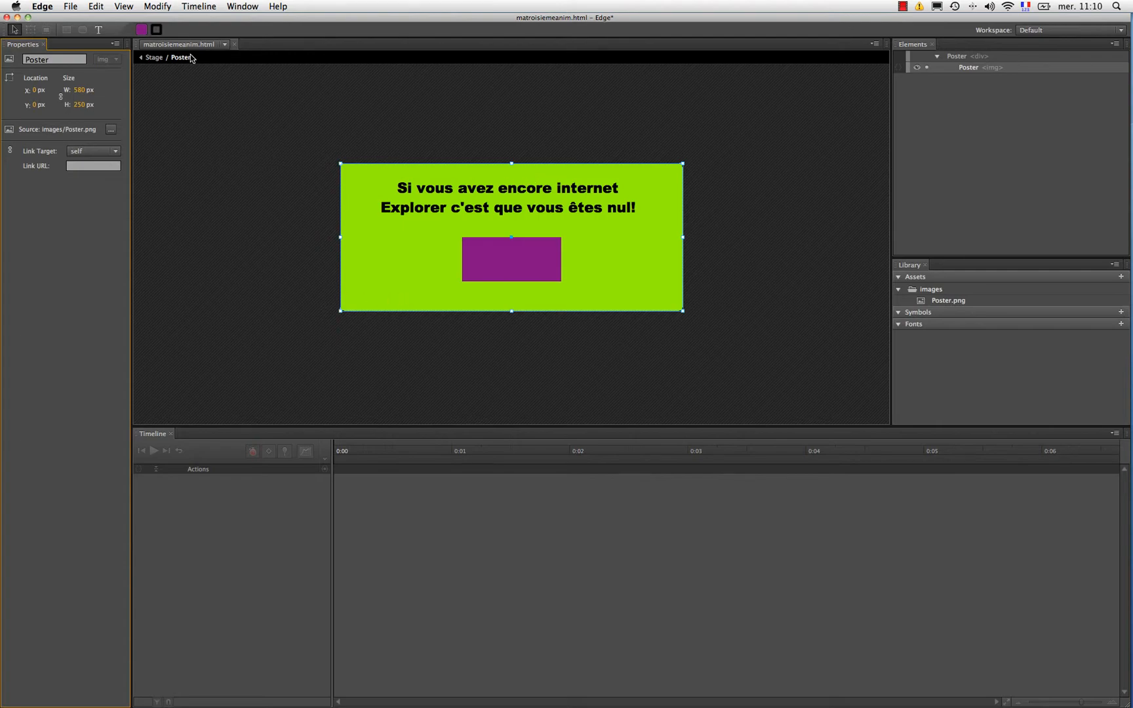
pyautogui.click(298, 106)
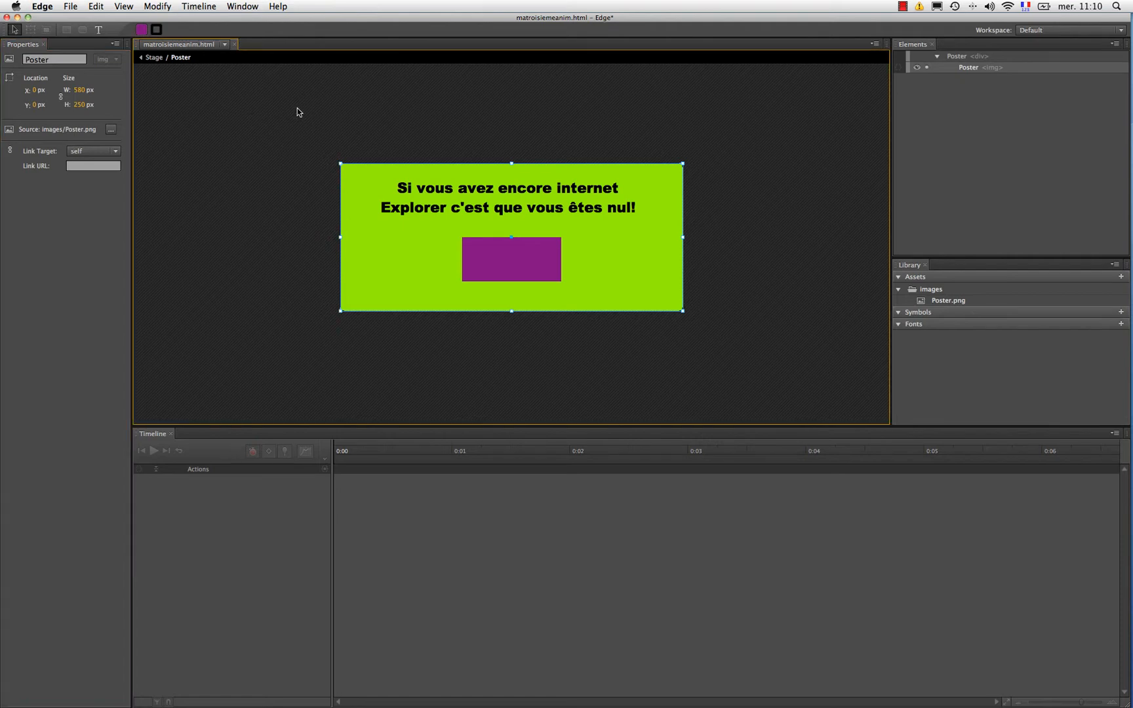
pyautogui.click(153, 59)
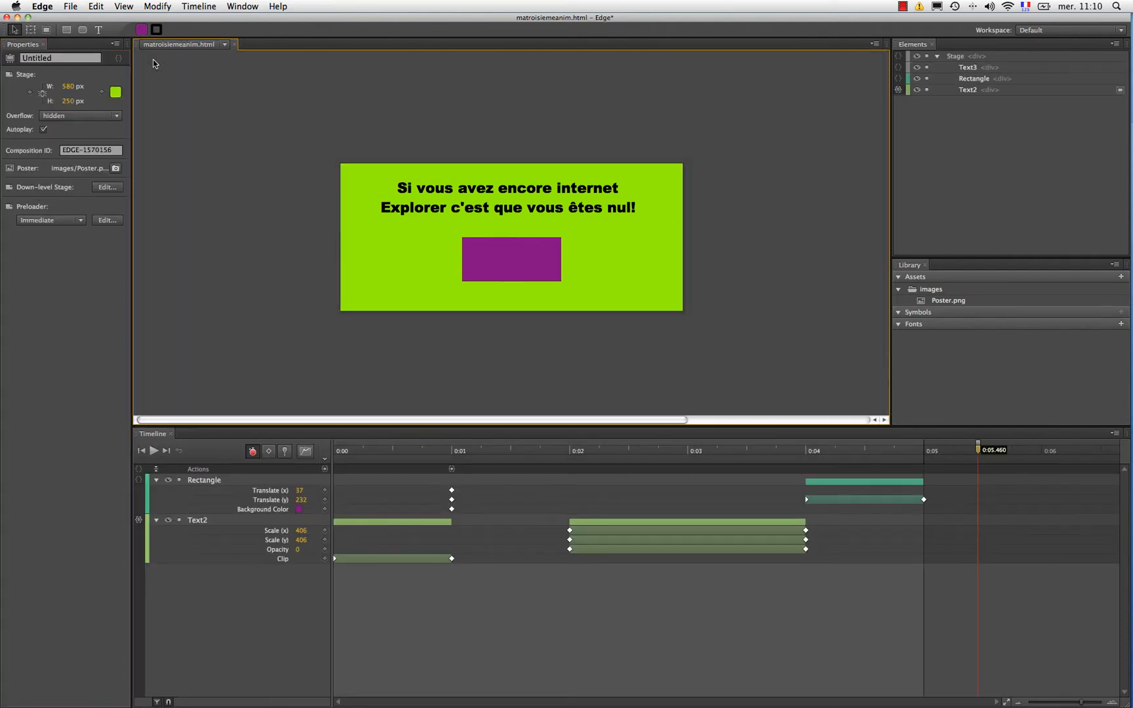
# Step: With the playhead at 0:05, delete the Internet Explorer message text from the main stage and check the poster on the down-level stage
pyautogui.moveTo(977, 451); pyautogui.dragTo(927, 453)
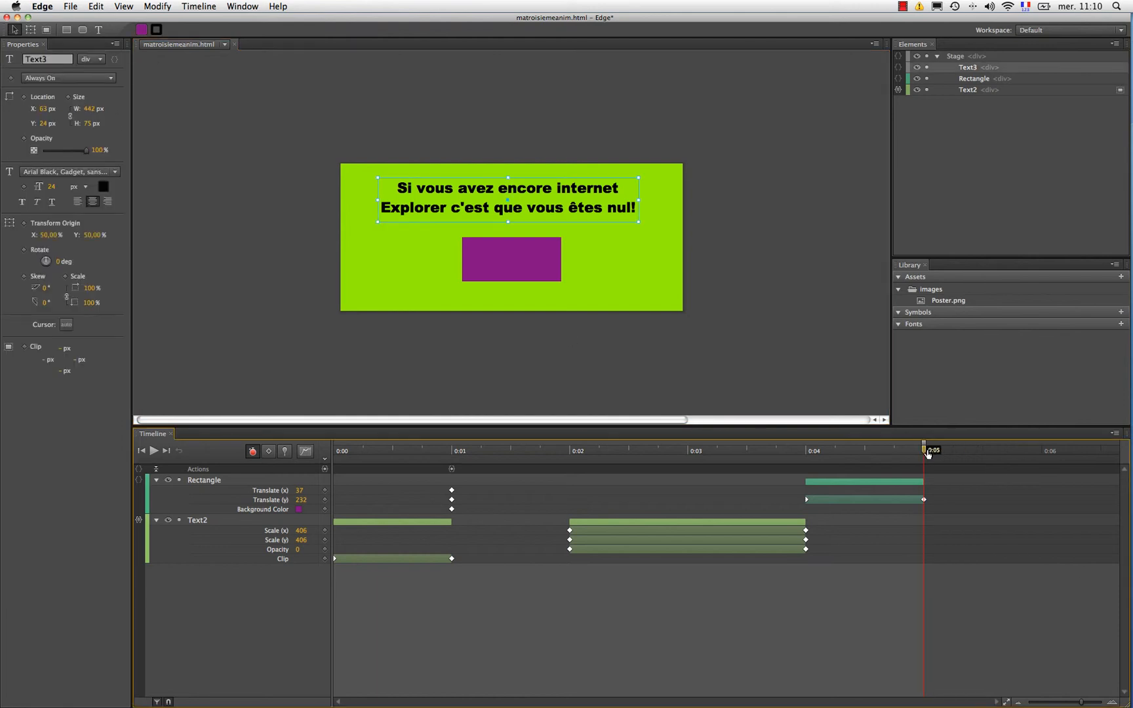
pyautogui.click(592, 205)
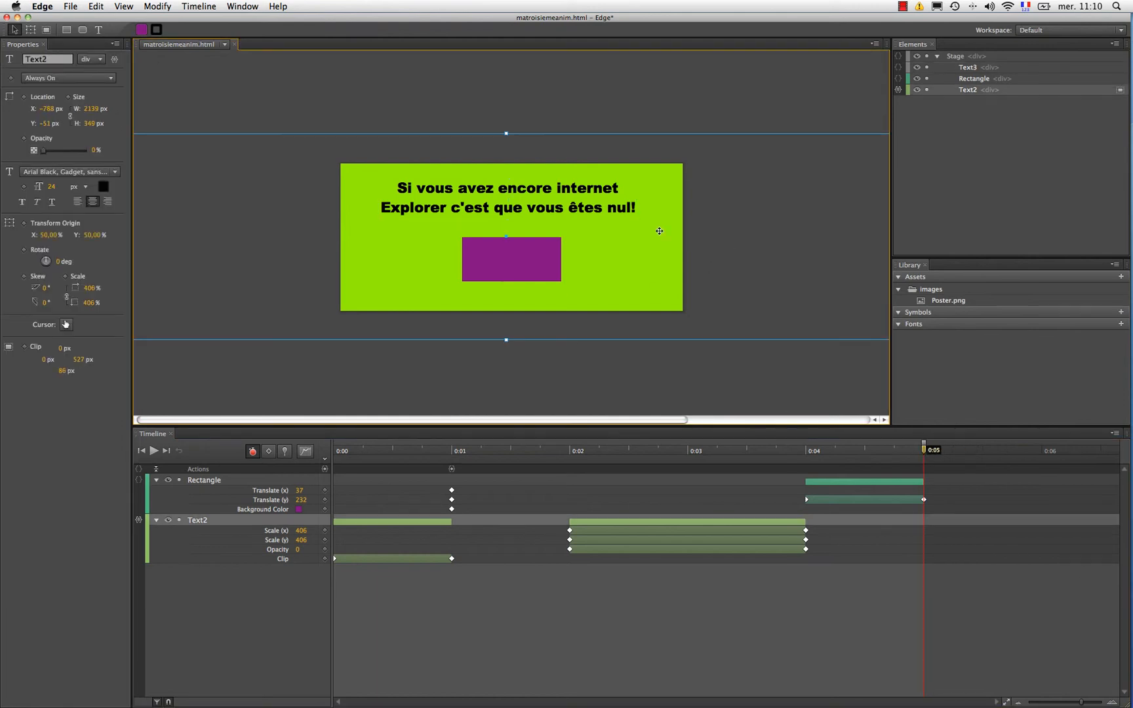
pyautogui.click(591, 204)
pyautogui.press('Delete')
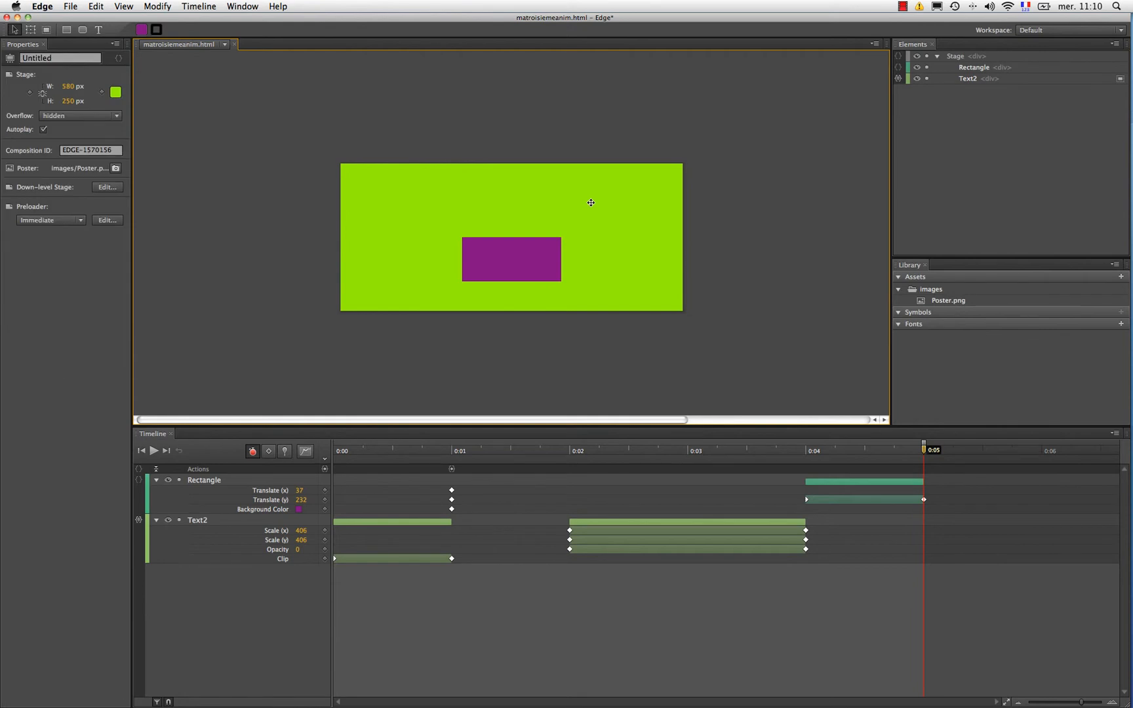
pyautogui.click(107, 187)
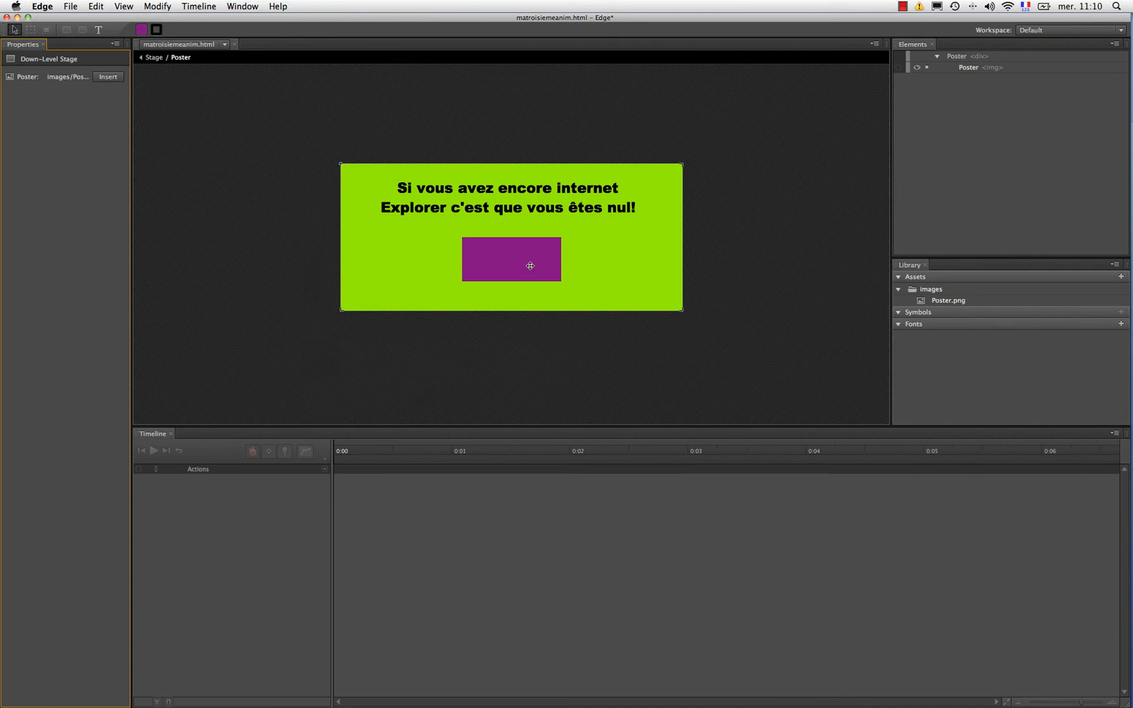
pyautogui.click(155, 56)
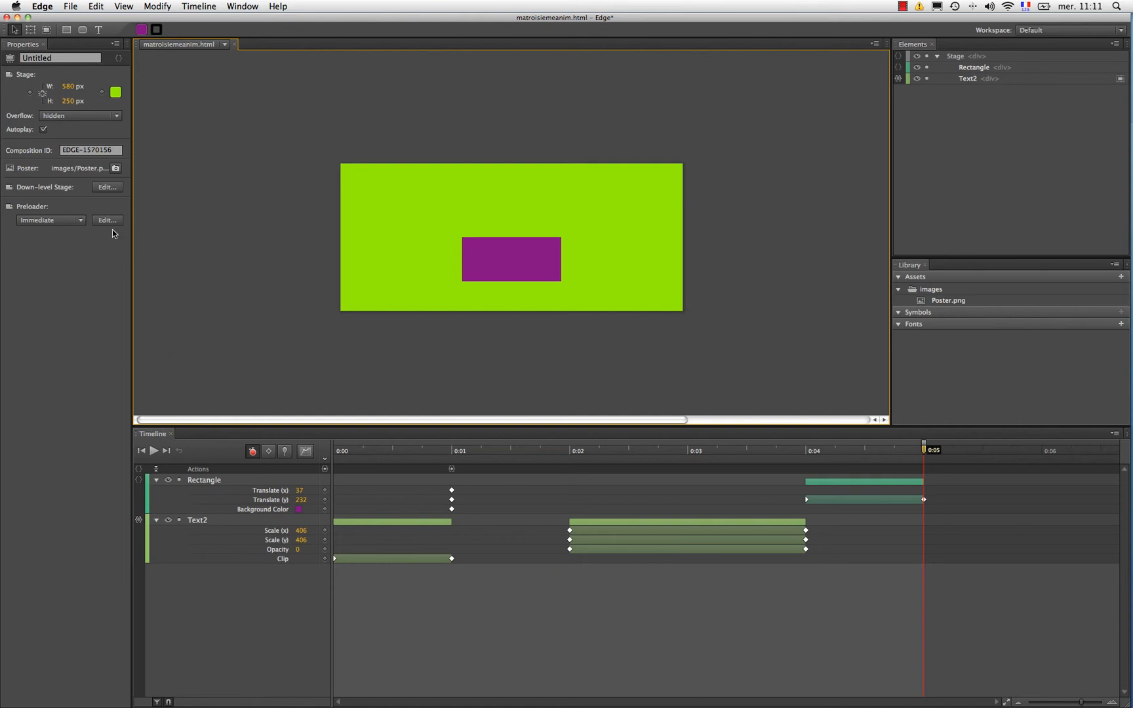
# Step: Set the preloader to Polite and insert the circular 120x120px clip-art on the preloader stage
pyautogui.click(81, 220)
pyautogui.click(41, 246)
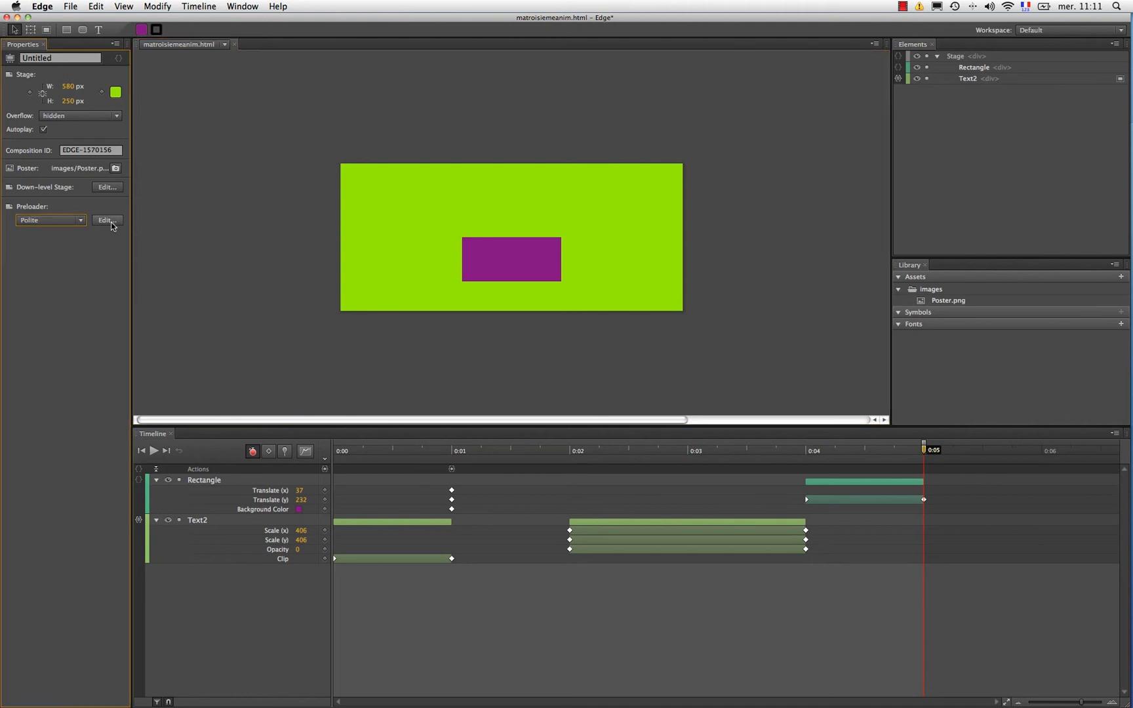
pyautogui.click(112, 222)
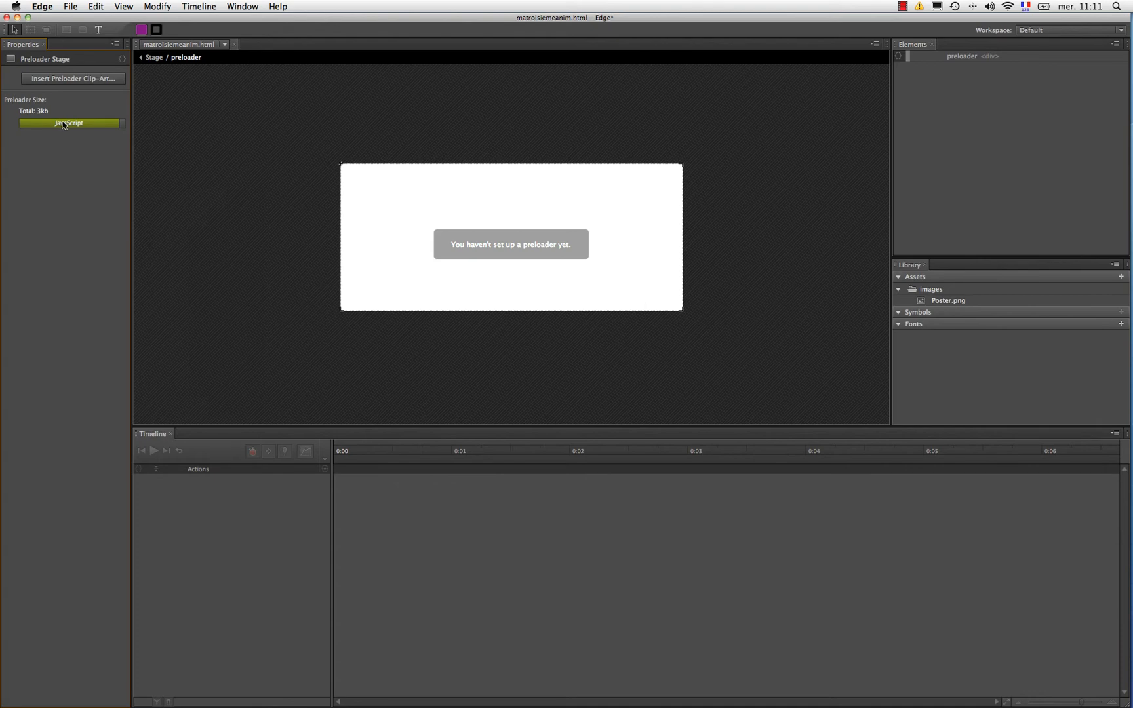
pyautogui.click(69, 80)
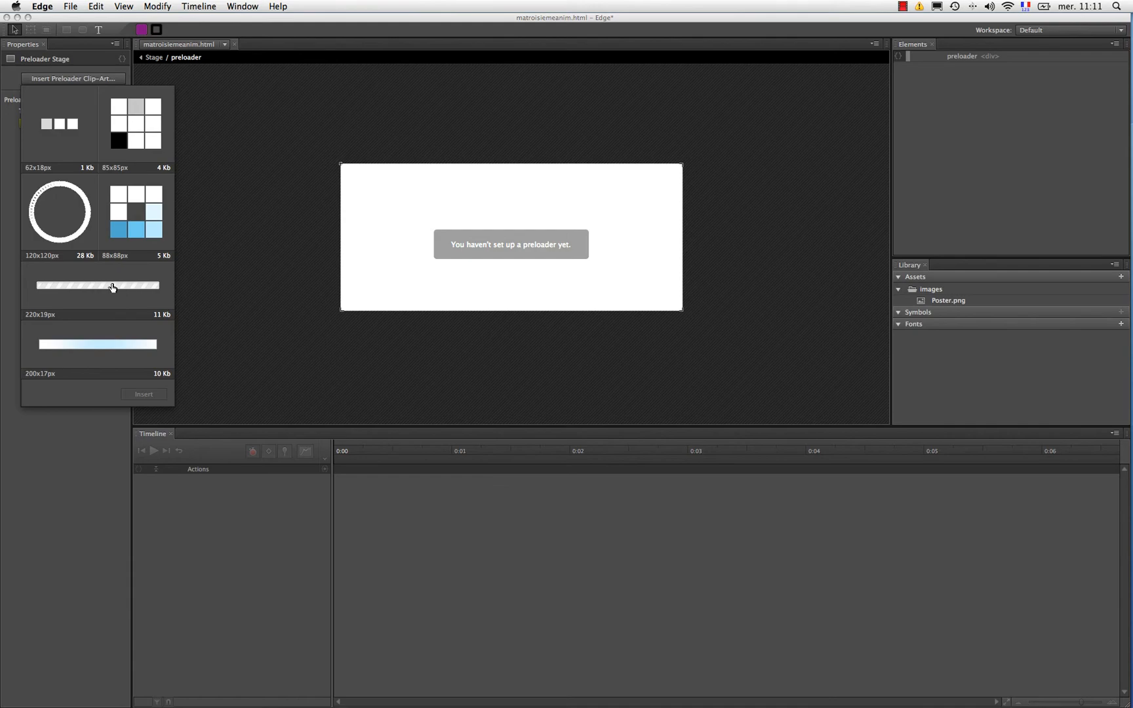
pyautogui.click(66, 211)
pyautogui.doubleClick(66, 212)
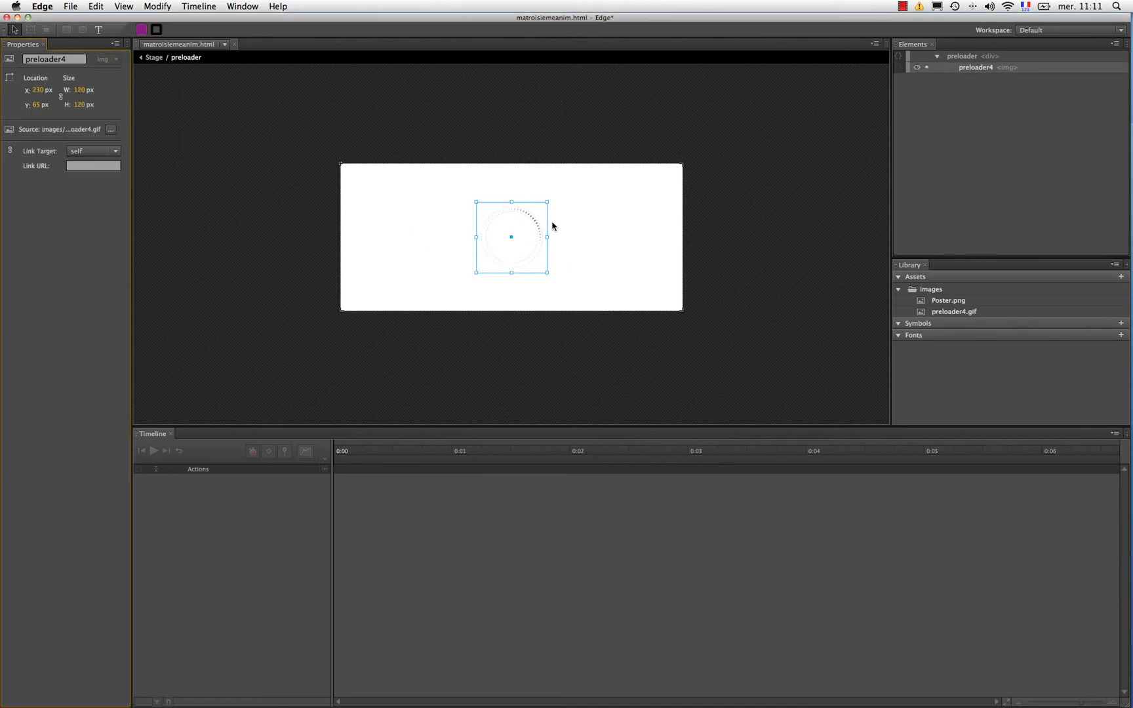
# Step: Add a text box about 276 × 29 px reading "Chargement", centered horizontally below the preloader circle, and return to the main stage
pyautogui.click(98, 29)
pyautogui.moveTo(444, 281); pyautogui.dragTo(607, 298)
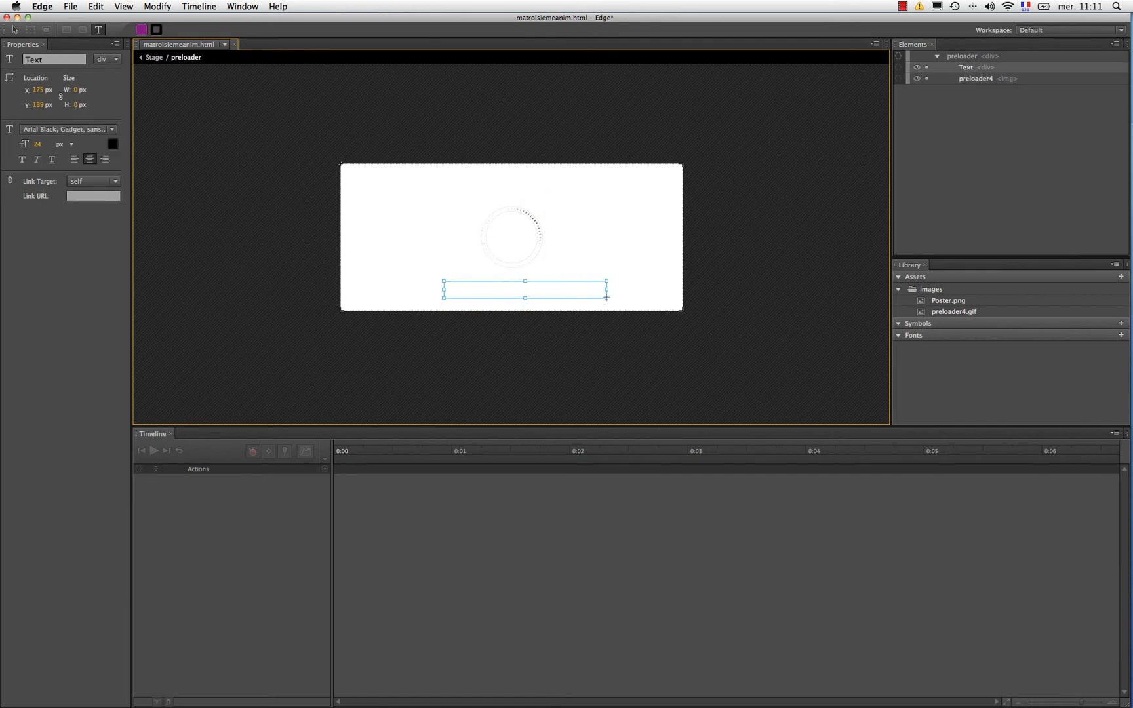
pyautogui.write('Cha')
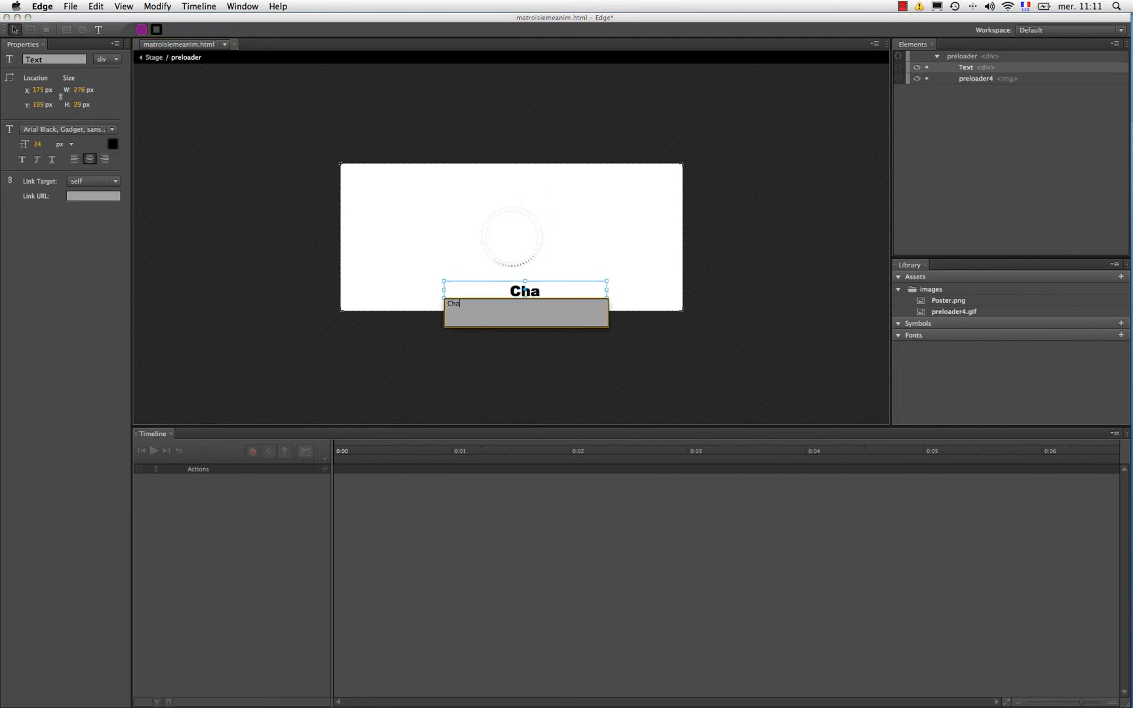
pyautogui.write('rgement')
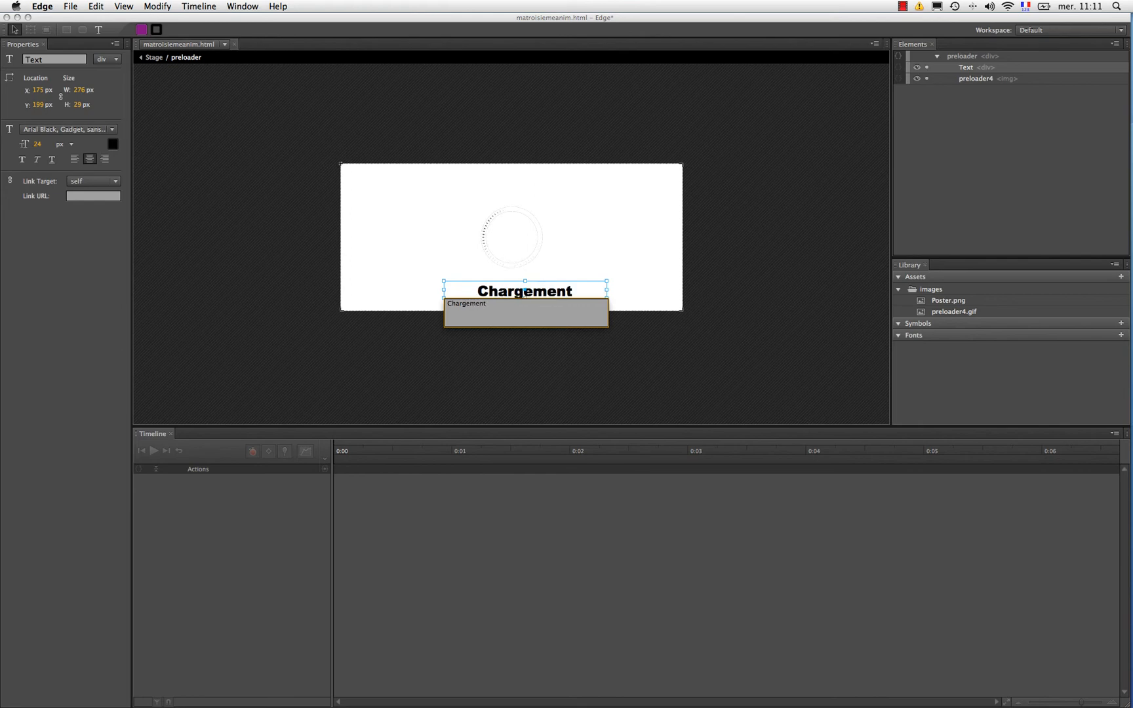
pyautogui.click(425, 245)
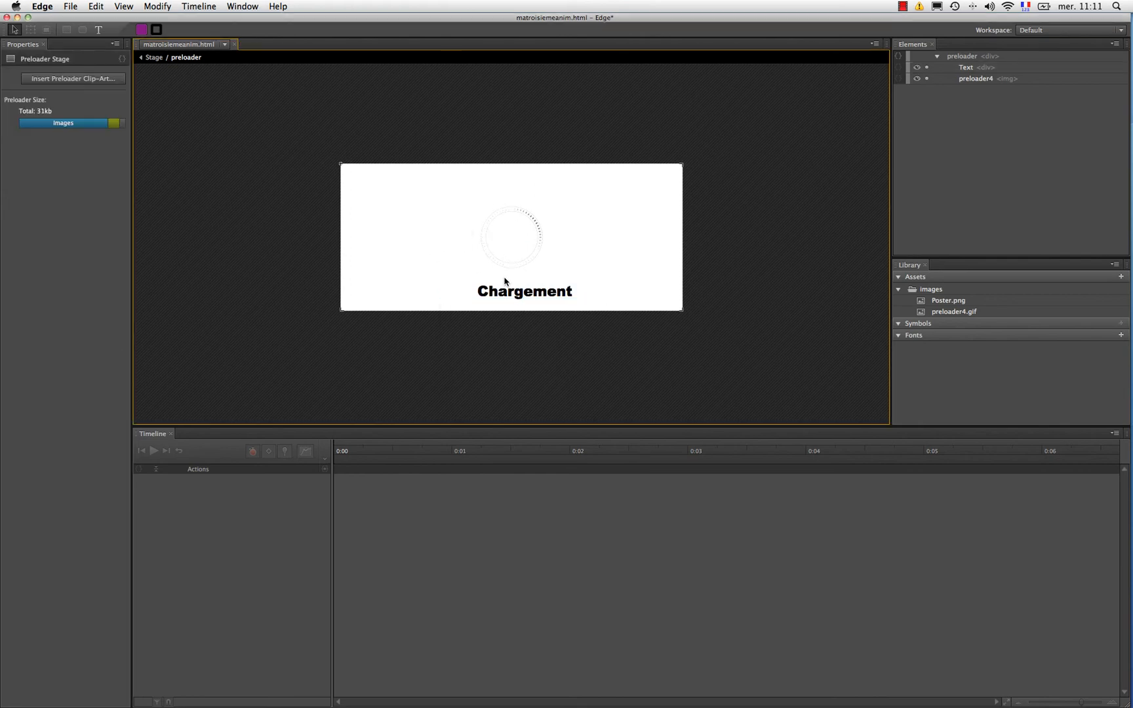
pyautogui.moveTo(517, 291); pyautogui.dragTo(503, 291)
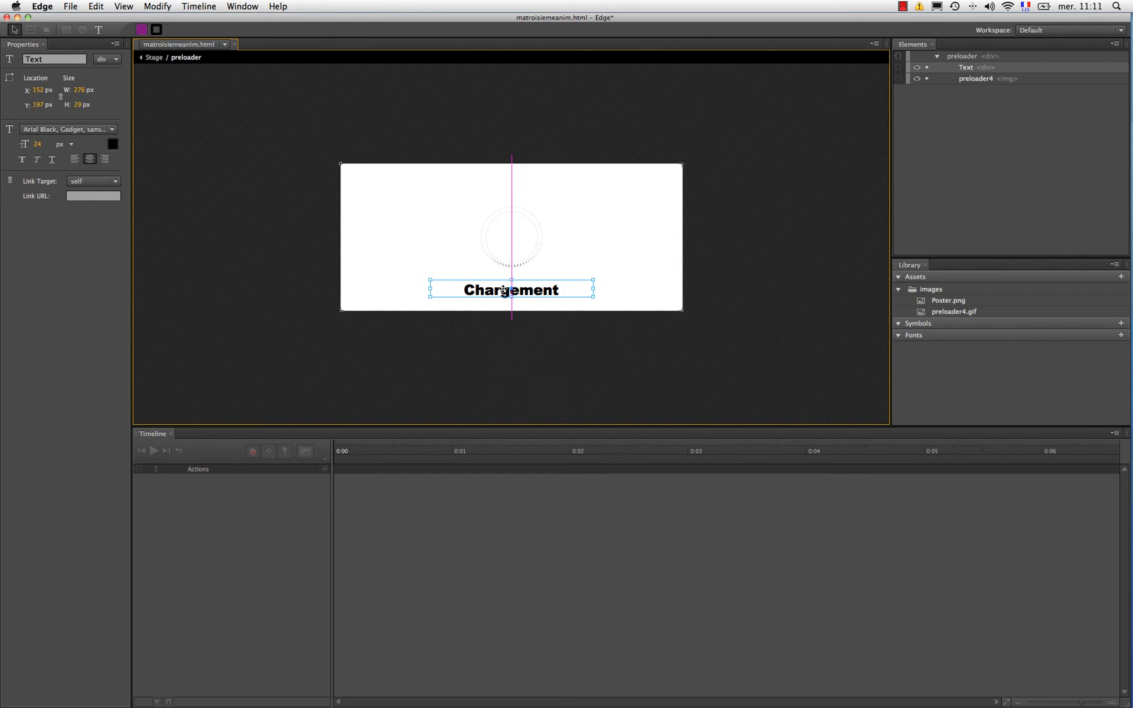
pyautogui.click(641, 286)
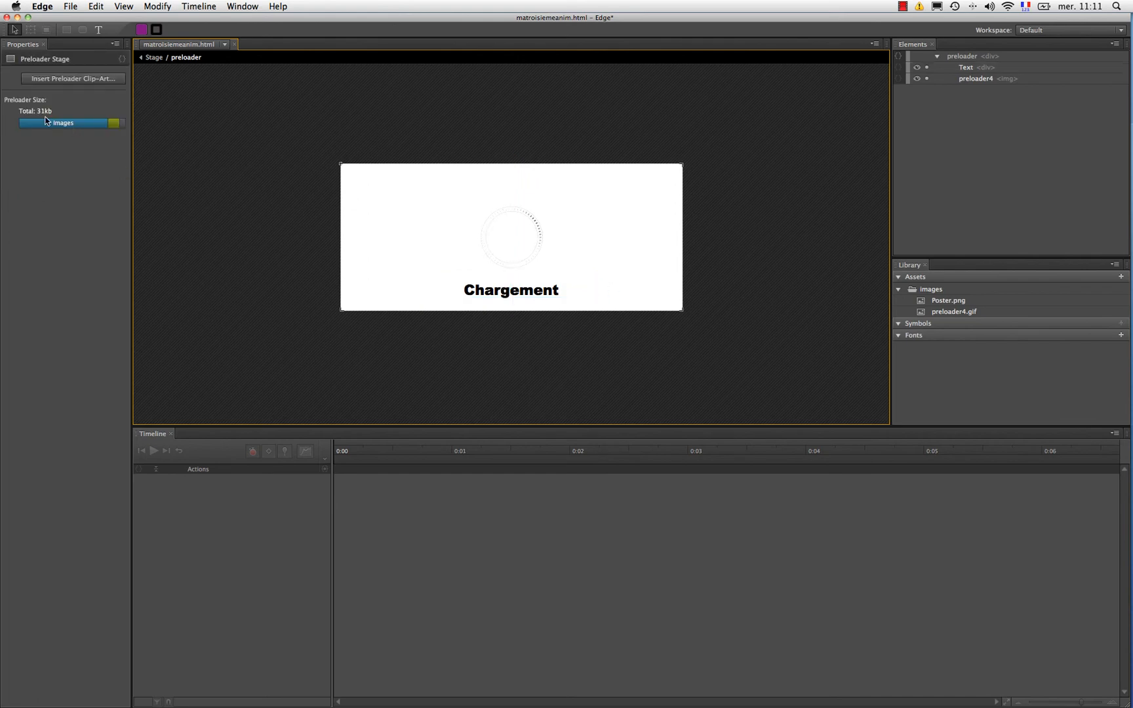
pyautogui.click(153, 57)
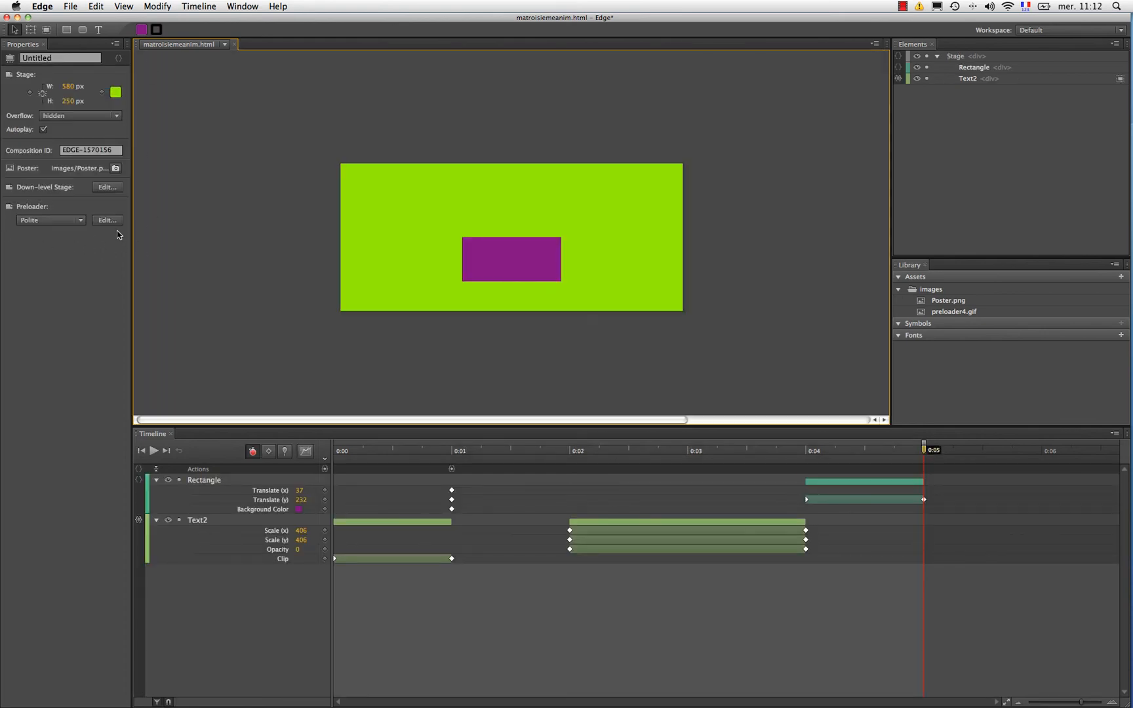
# Step: Preview the composition in Firefox, reload the page to replay the animation, and switch back to Edge
pyautogui.click(70, 6)
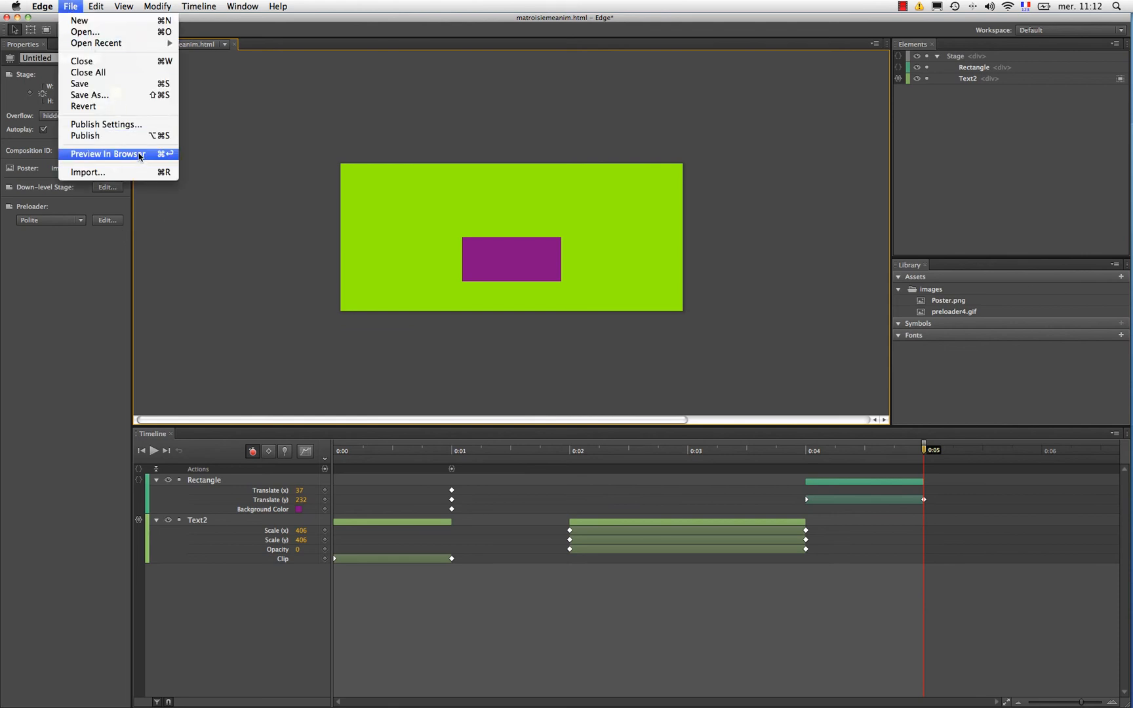
pyautogui.click(138, 154)
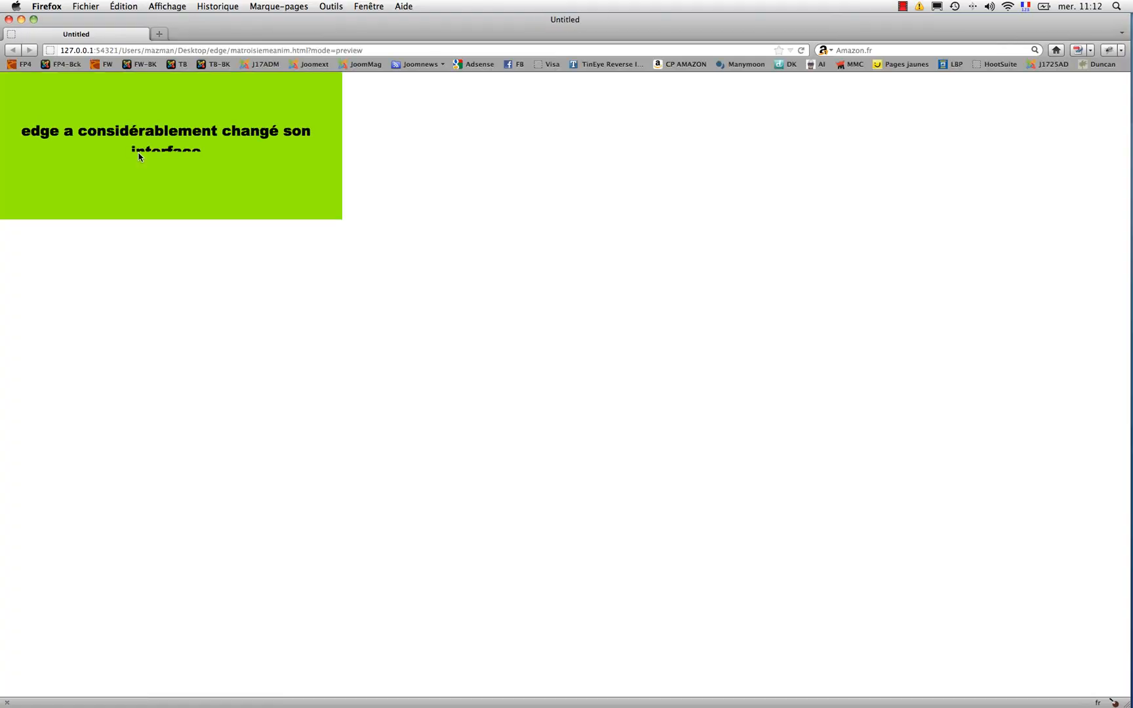
pyautogui.click(802, 50)
pyautogui.press('super+Tab')
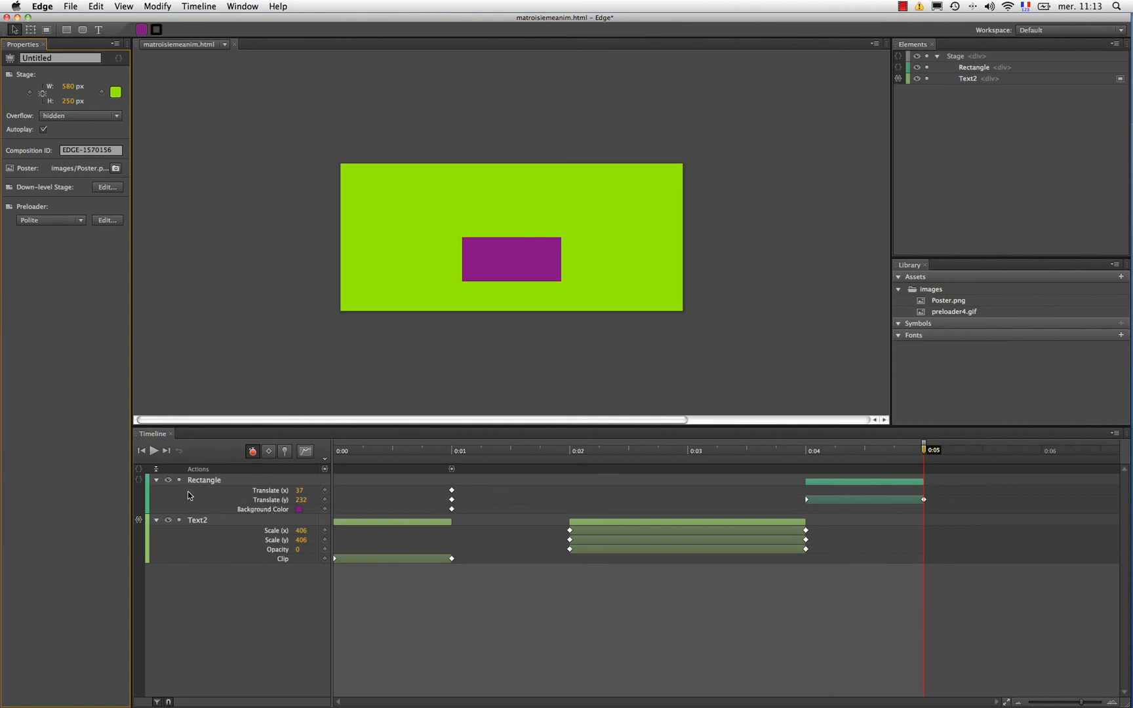
# Step: Try collapsing and expanding the timeline's element properties, including Text2 alone, and leave both the Rectangle and Text2 layers collapsed
pyautogui.click(156, 469)
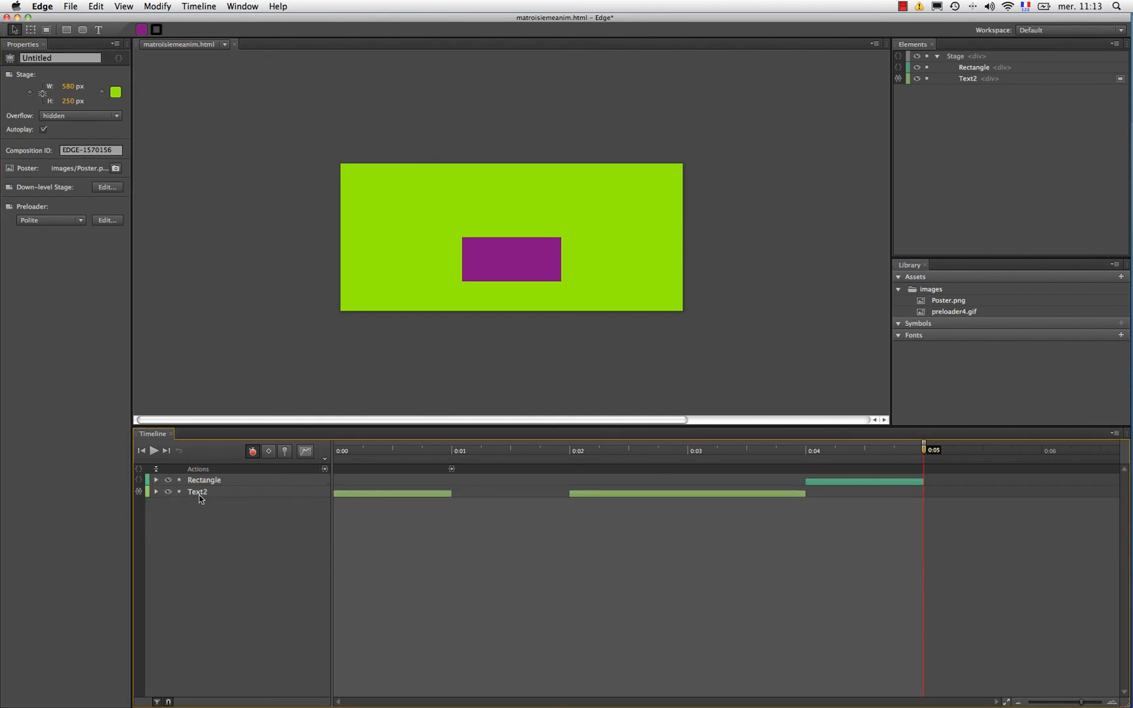
pyautogui.click(156, 493)
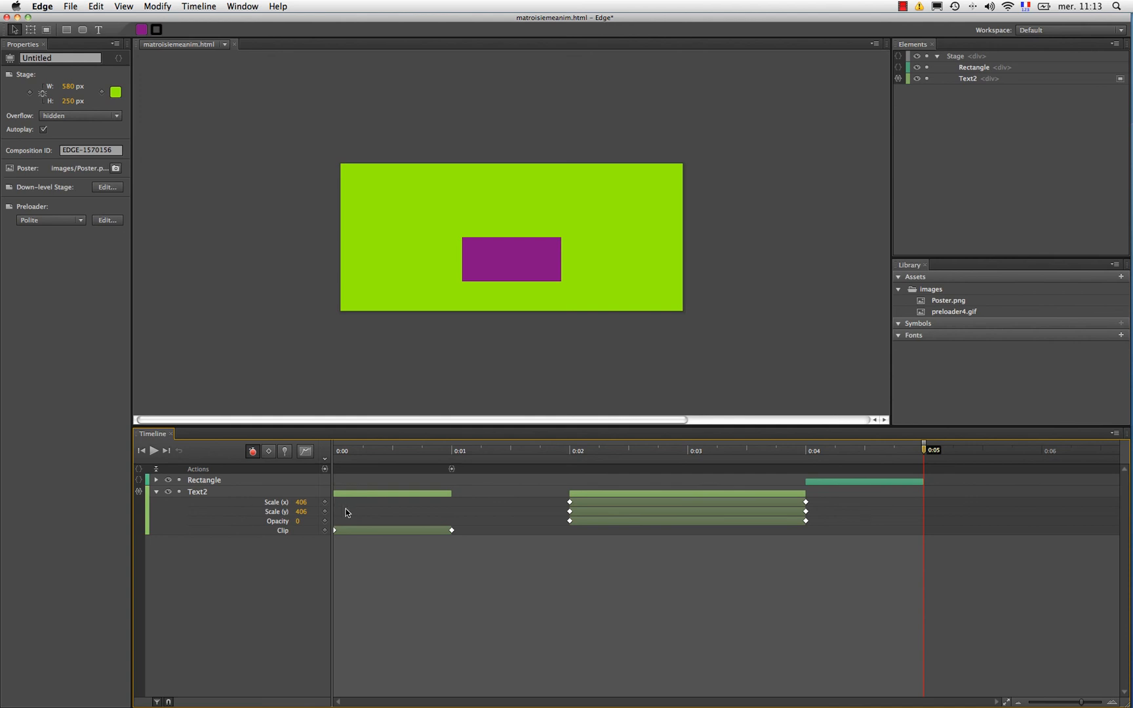
pyautogui.click(157, 493)
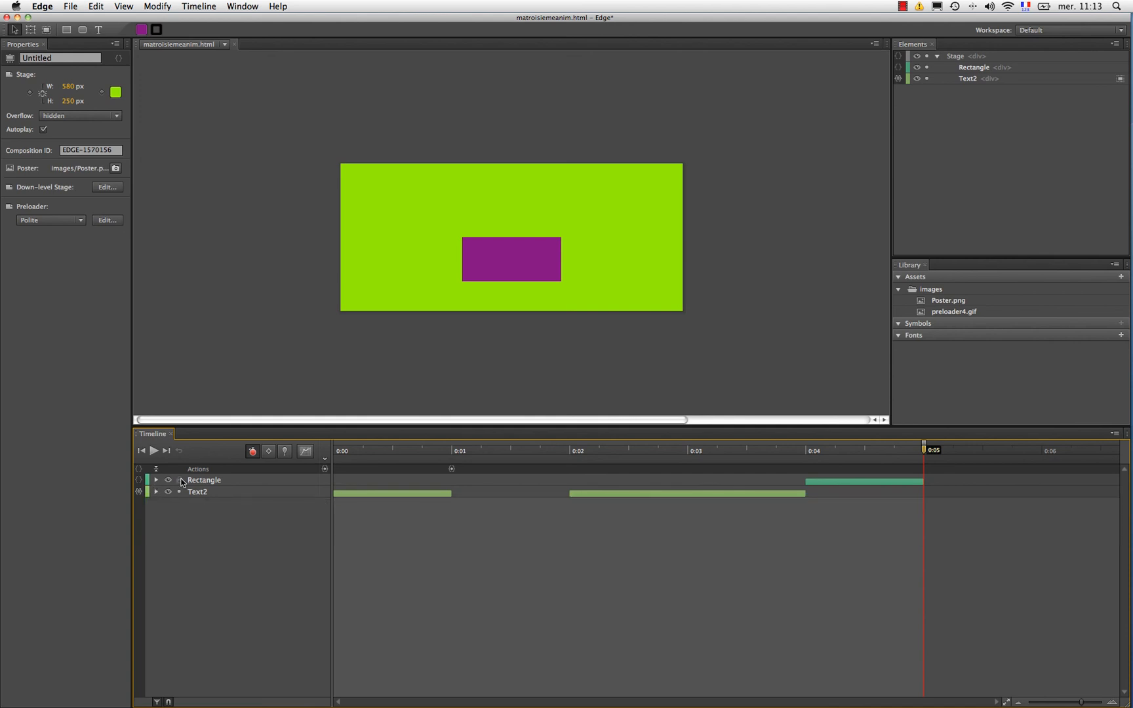
pyautogui.click(156, 469)
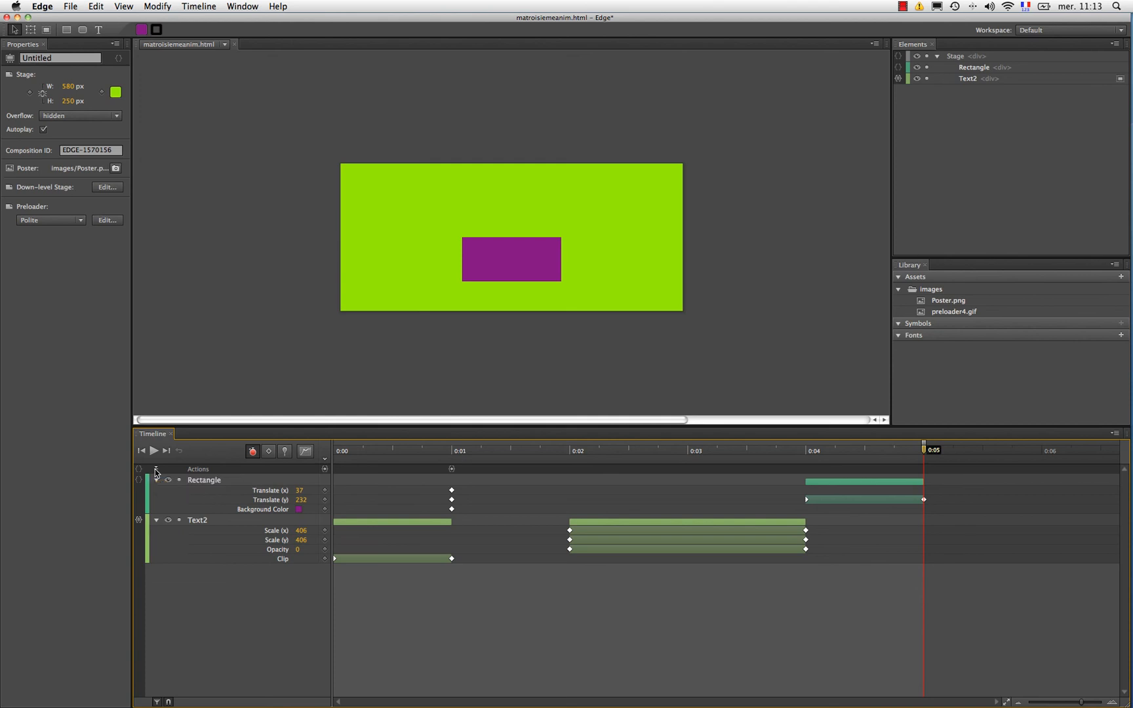
pyautogui.click(156, 470)
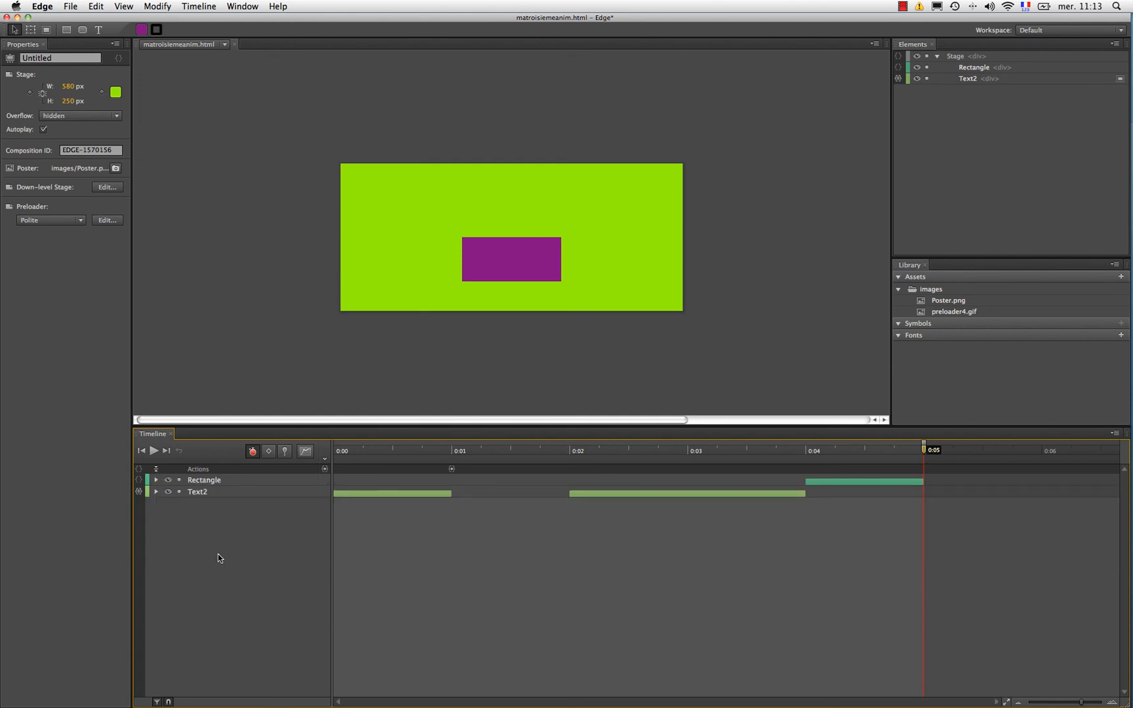